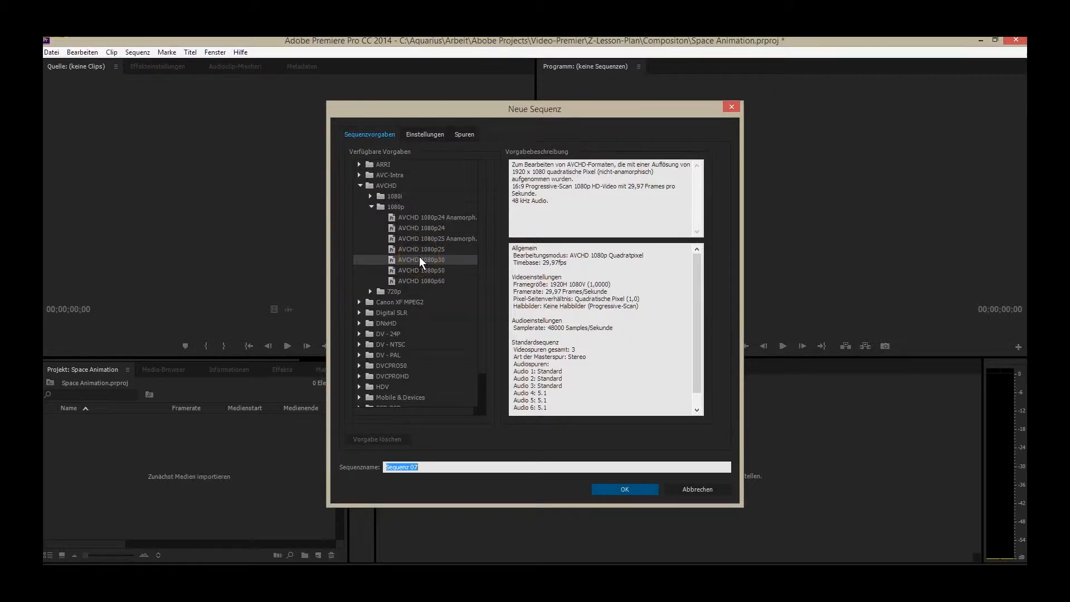
- Name the new AVCHD 1080p30 sequence Space Animation and create it
{"action": "type", "text": "Space Animation"}
{"action": "key", "text": "Return"}
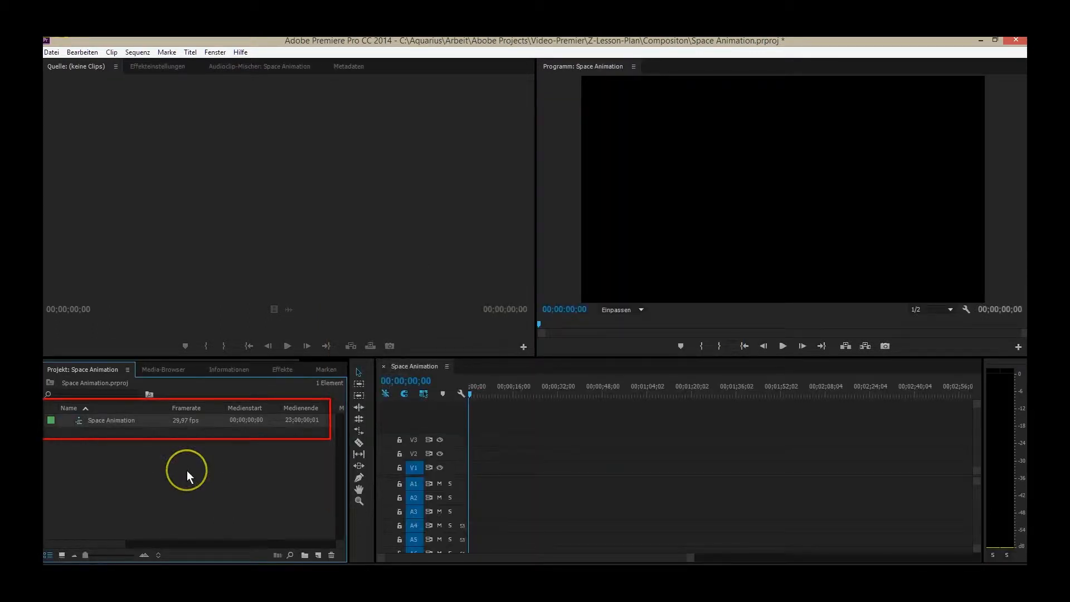
- Choose the Photoshop file ufo-composition1.psd from the UFO-Scenario folder for import into the project
{"action": "right_click", "coordinate": [187, 473]}
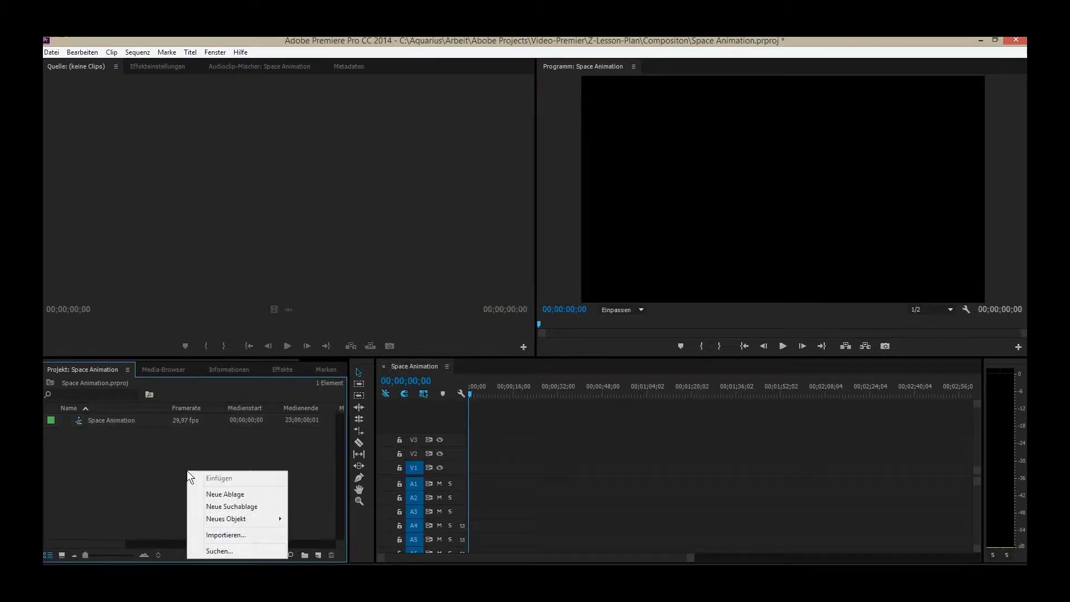
{"action": "left_click", "coordinate": [225, 533]}
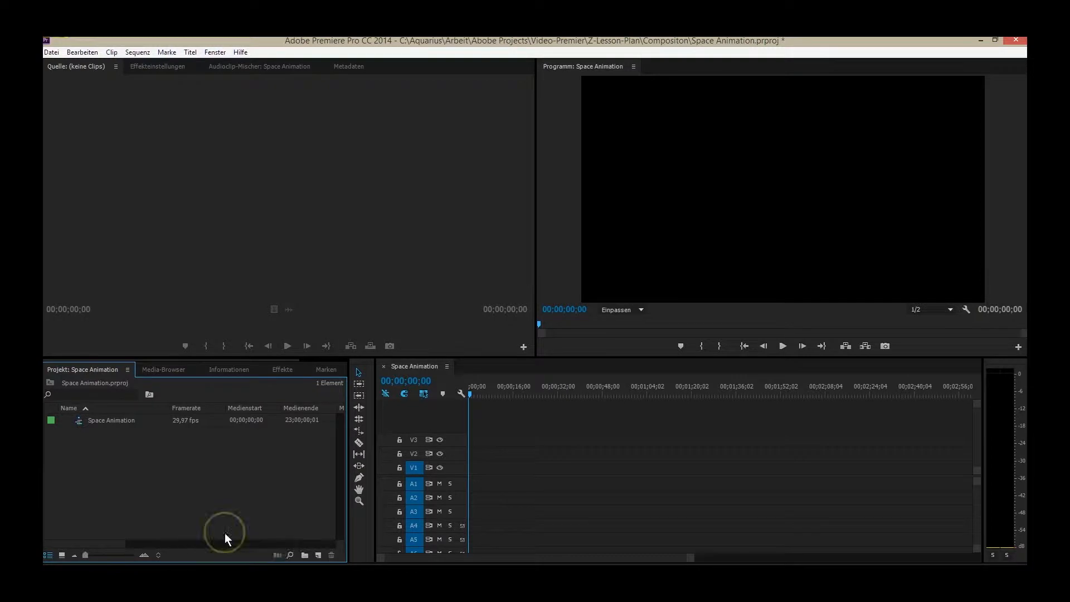
{"action": "left_click_drag", "start_coordinate": [408, 236], "coordinate": [411, 276]}
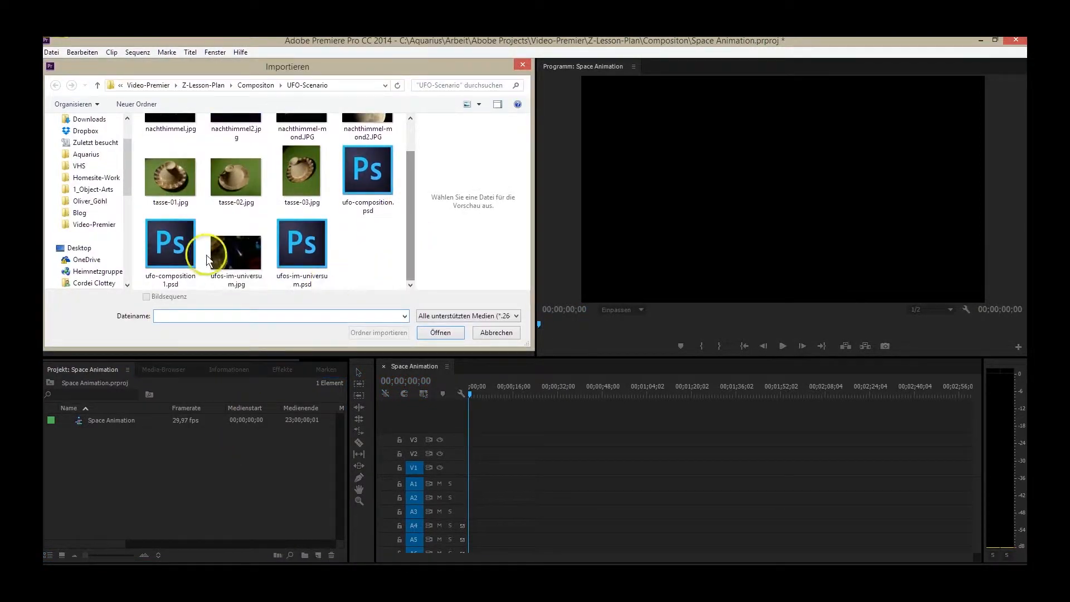
{"action": "left_click", "coordinate": [205, 256]}
{"action": "left_click", "coordinate": [432, 333]}
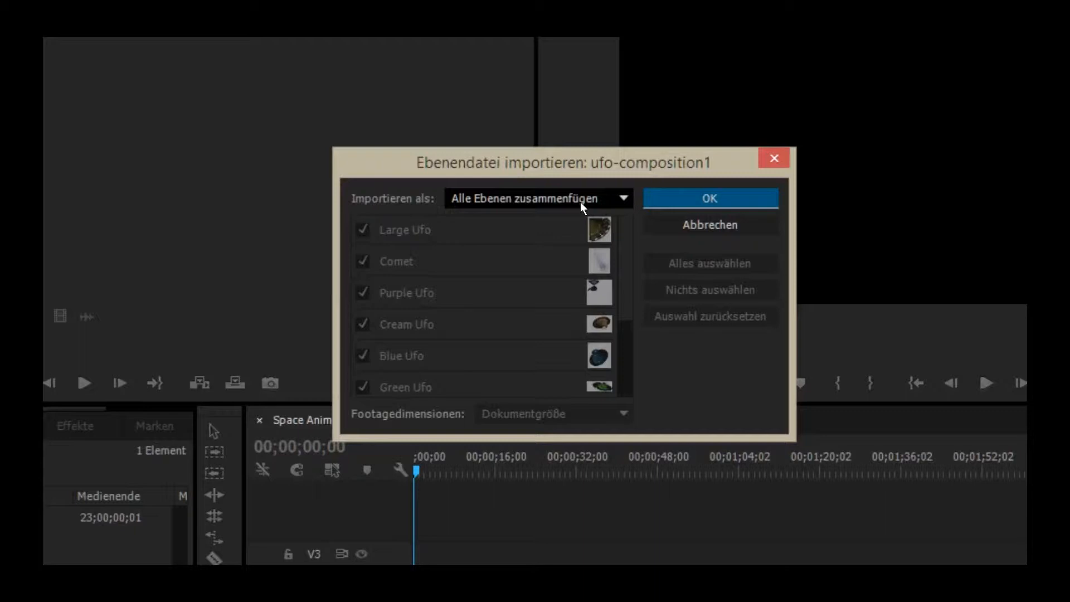
- Import the Photoshop file as individual layers (Einzelne Ebenen) with footage dimensions set to layer size (Ebenengröße)
{"action": "left_click", "coordinate": [622, 199]}
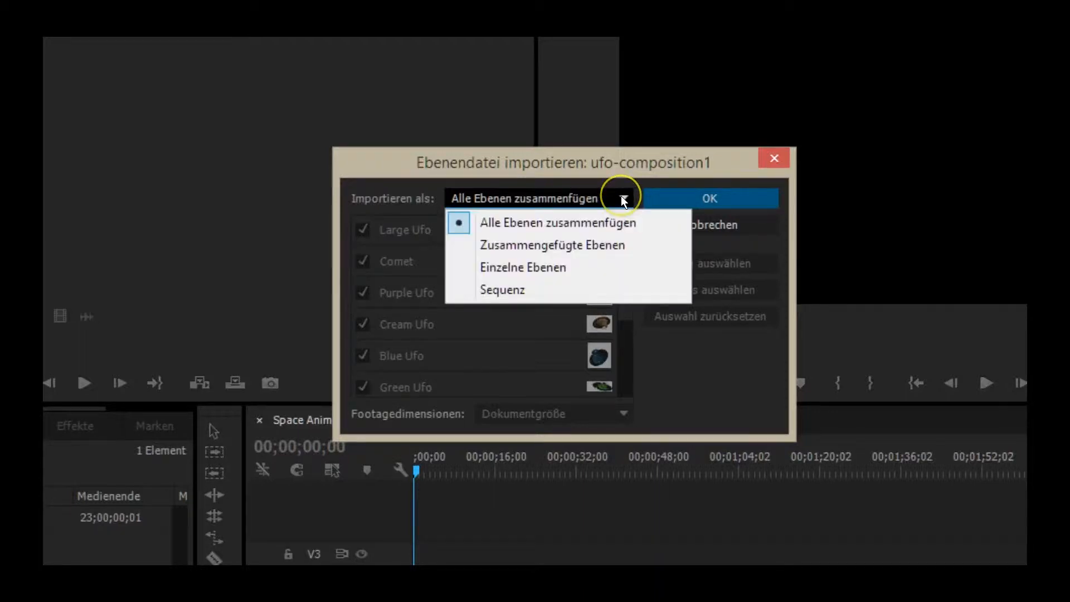
{"action": "left_click", "coordinate": [606, 245]}
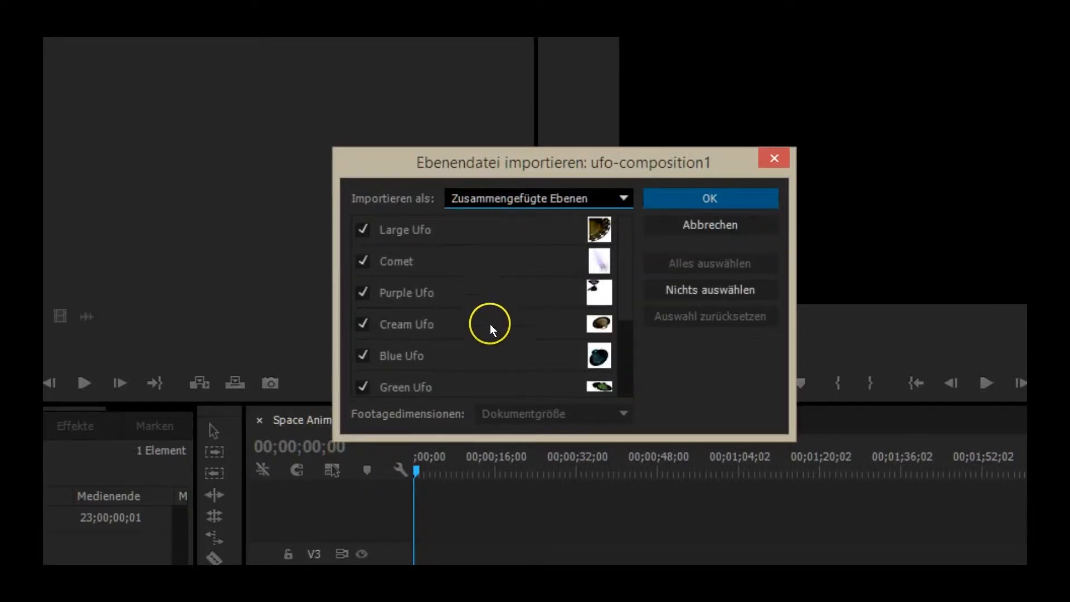
{"action": "left_click", "coordinate": [619, 198]}
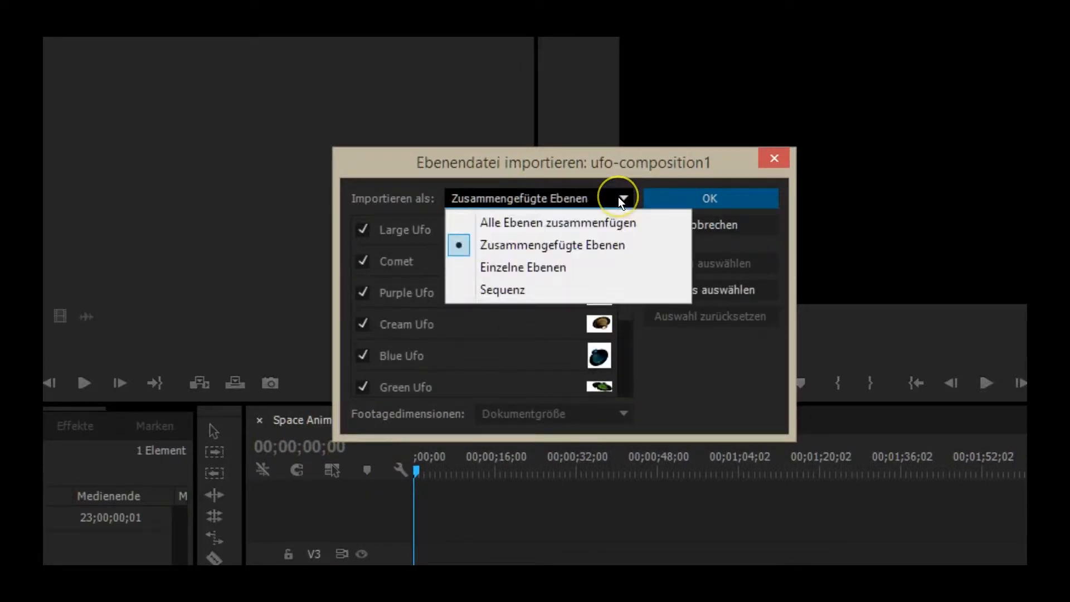
{"action": "left_click", "coordinate": [560, 269]}
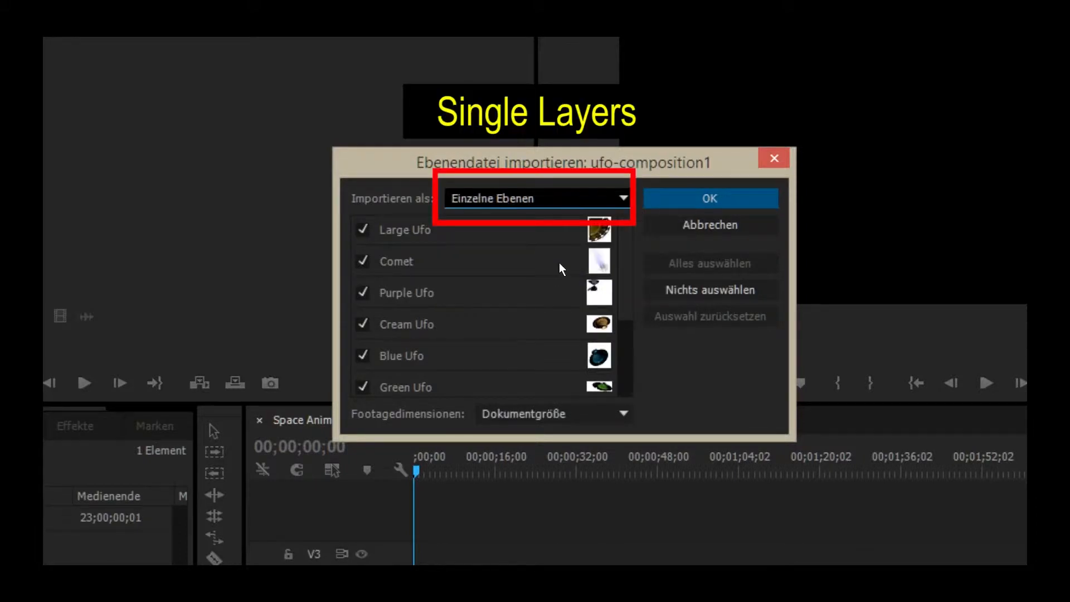
{"action": "left_click", "coordinate": [624, 413]}
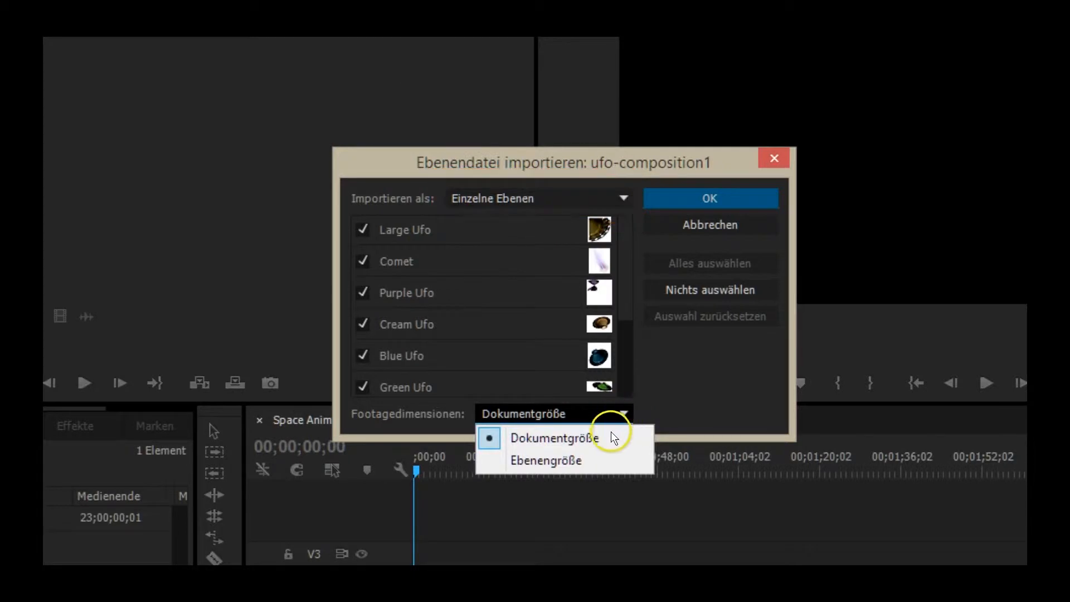
{"action": "left_click", "coordinate": [575, 460]}
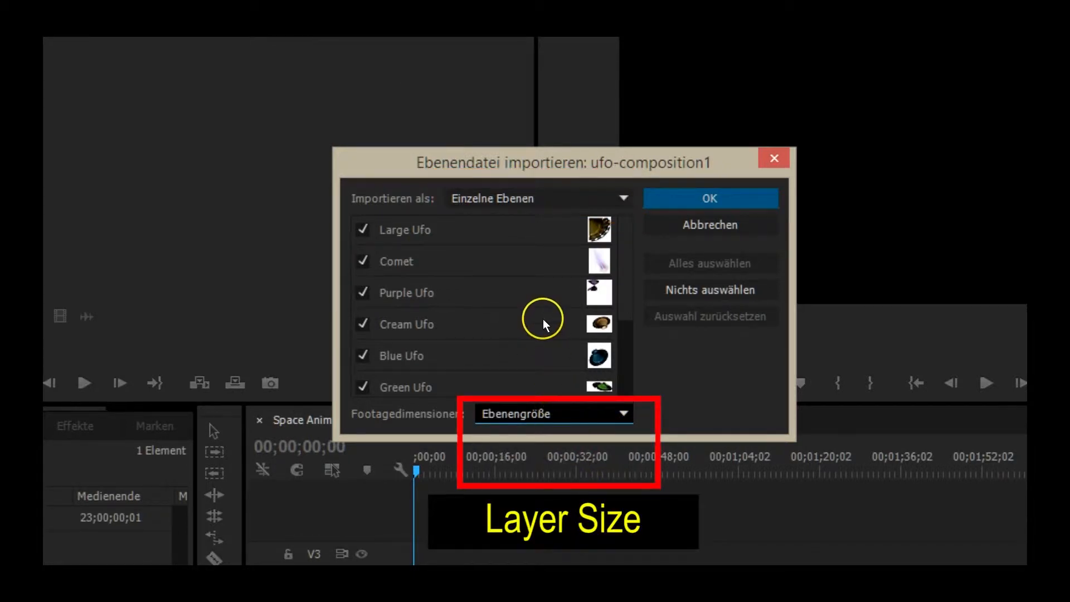
{"action": "left_click", "coordinate": [687, 200]}
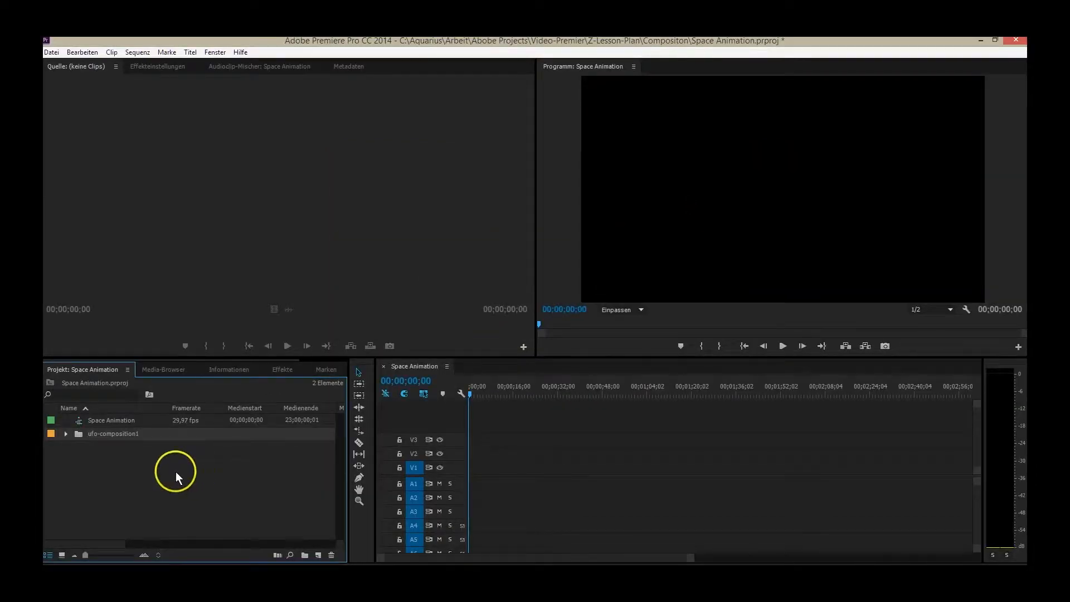
- Stack the Background, Starburst, Moon and Swirl layers from the ufo-composition1 bin on tracks V1 to V4 at the sequence start
{"action": "left_click", "coordinate": [66, 433]}
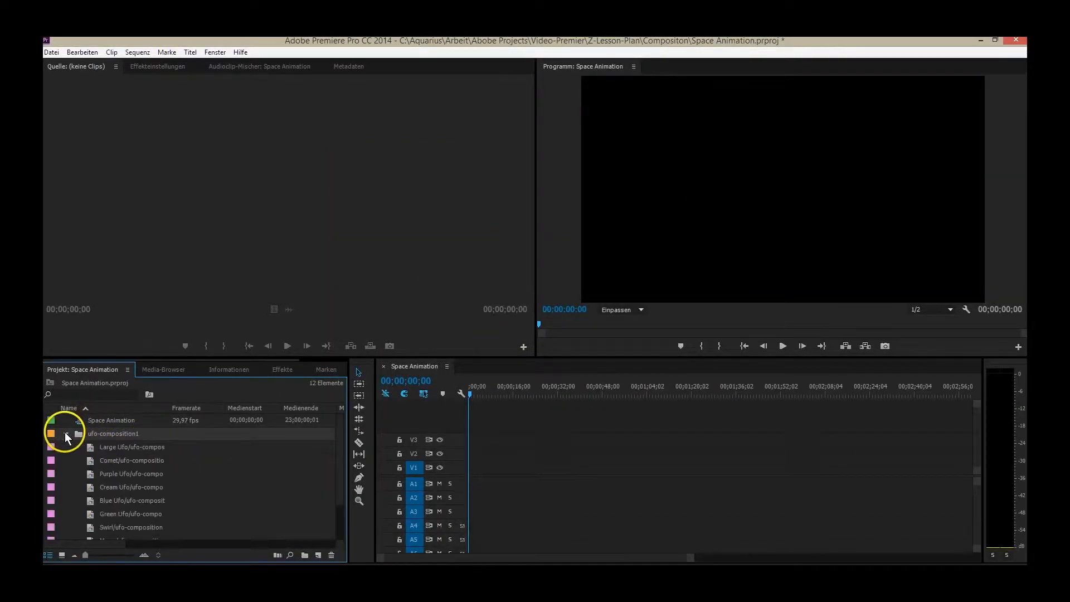
{"action": "scroll", "coordinate": [167, 467], "scroll_direction": "down", "scroll_amount": 1}
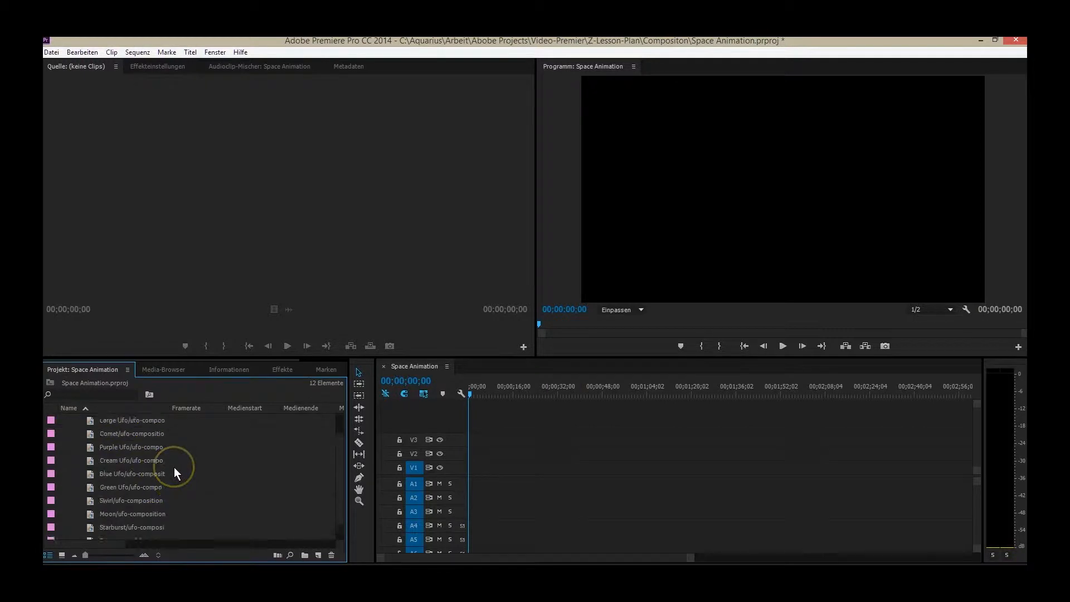
{"action": "scroll", "coordinate": [174, 467], "scroll_direction": "up", "scroll_amount": 1}
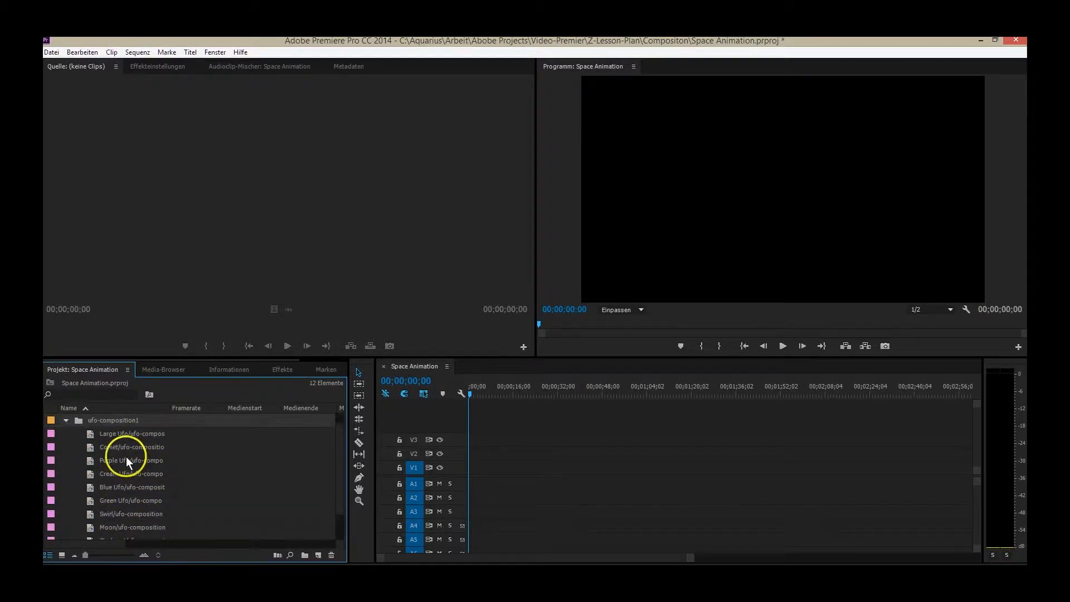
{"action": "scroll", "coordinate": [126, 457], "scroll_direction": "down", "scroll_amount": 1}
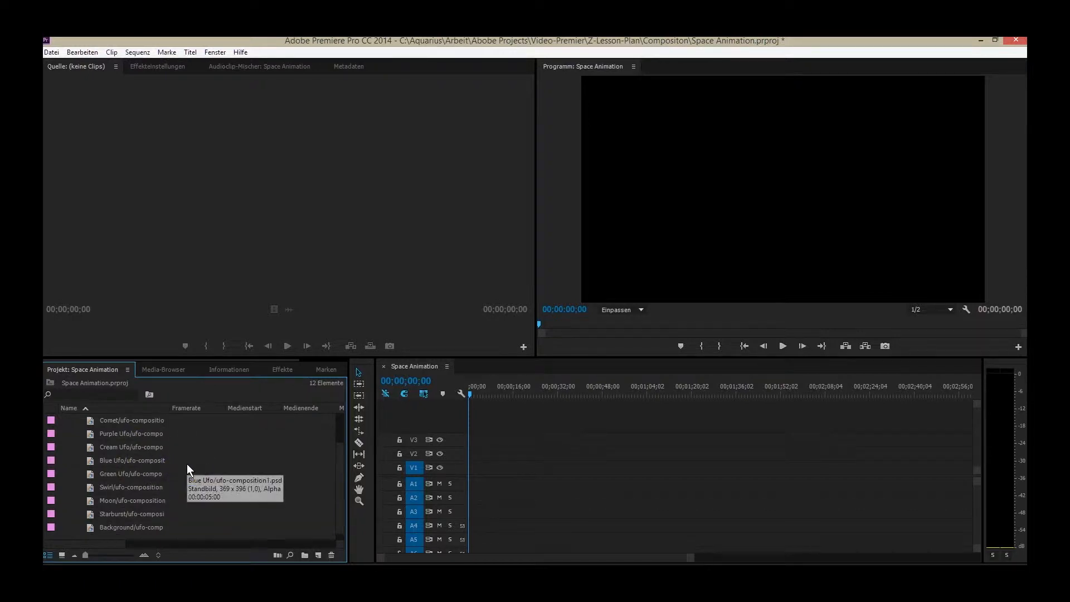
{"action": "left_click_drag", "start_coordinate": [89, 529], "coordinate": [475, 469]}
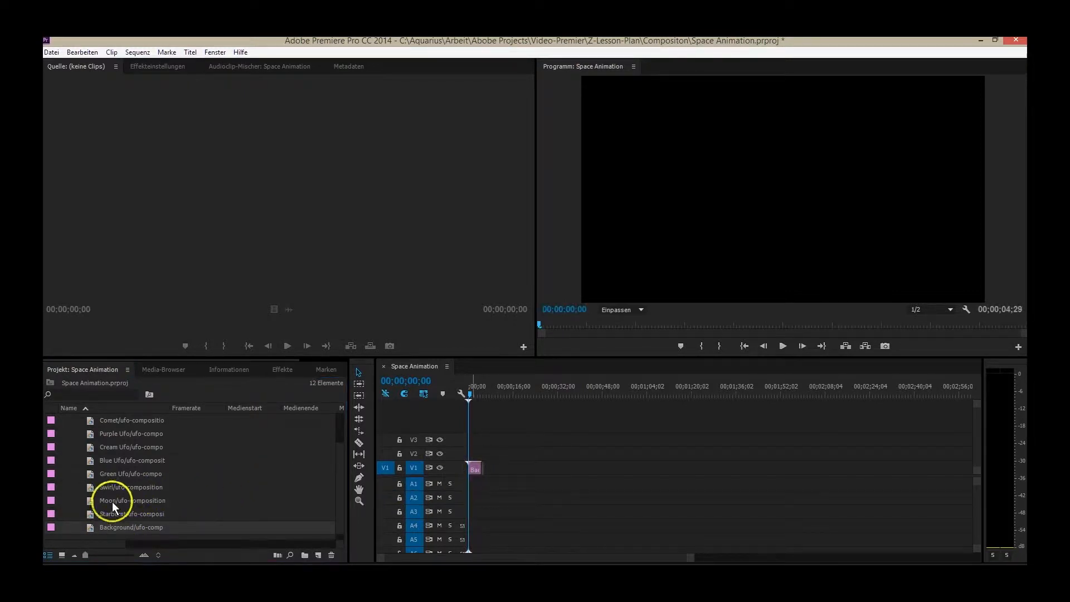
{"action": "left_click_drag", "start_coordinate": [89, 514], "coordinate": [469, 456]}
{"action": "left_click_drag", "start_coordinate": [95, 497], "coordinate": [474, 427]}
{"action": "left_click", "coordinate": [88, 487]}
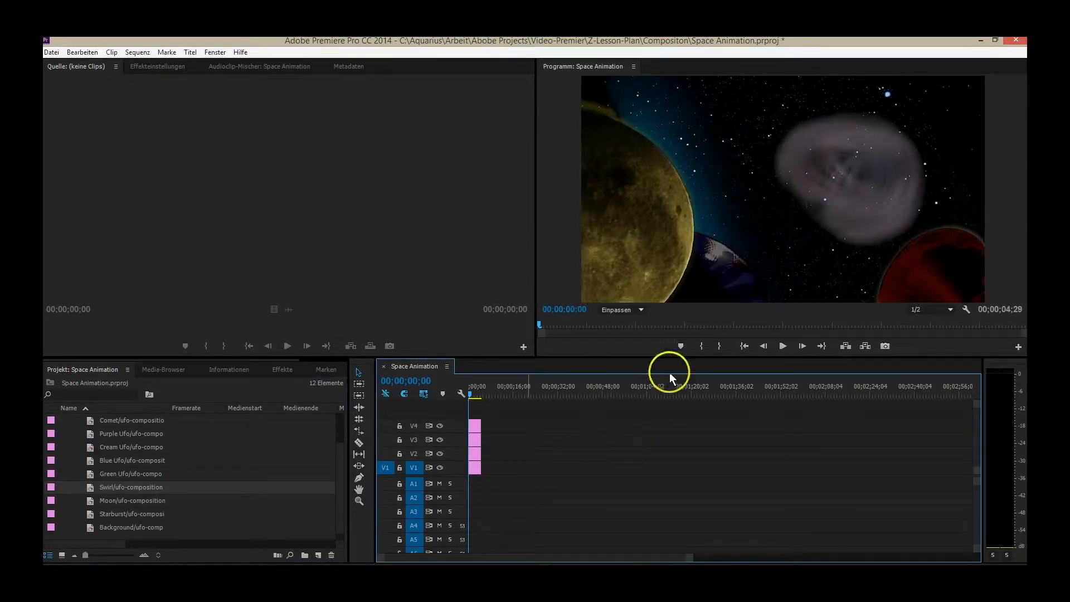
- Mark the sequence from 00;00;00;00 to 00;00;15;00 and extend the four stacked clips to the out point
{"action": "left_click", "coordinate": [701, 346]}
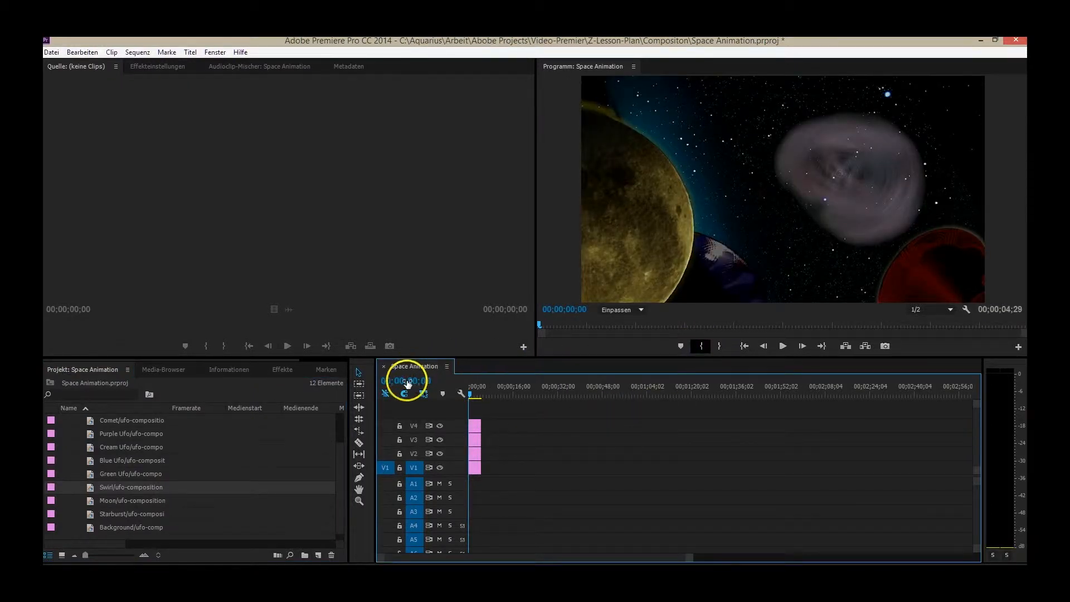
{"action": "left_click", "coordinate": [409, 379]}
{"action": "left_click_drag", "start_coordinate": [409, 380], "coordinate": [418, 379]}
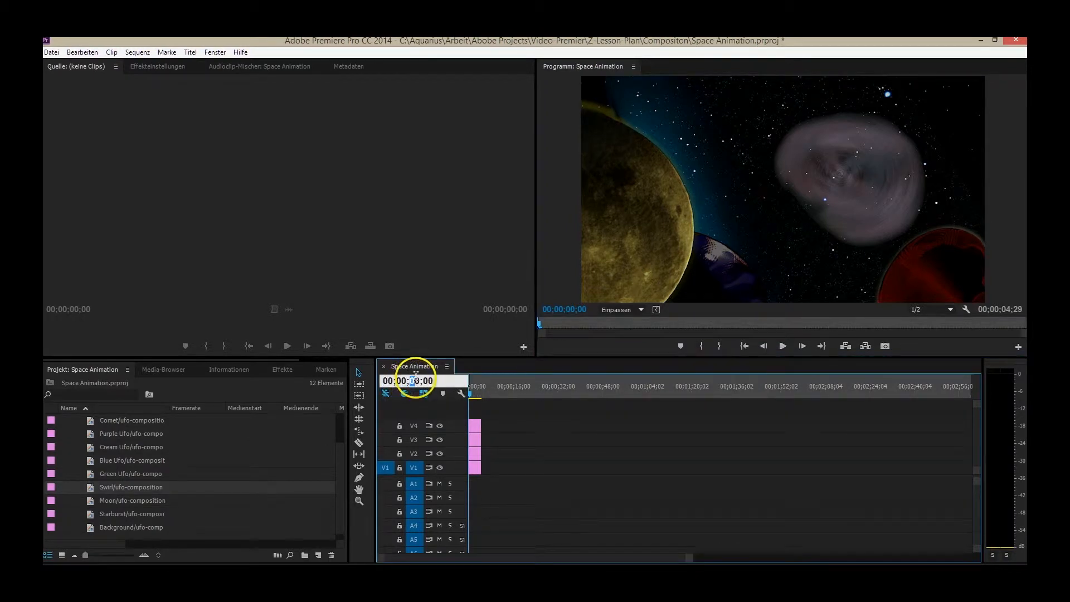
{"action": "type", "text": "15"}
{"action": "left_click_drag", "start_coordinate": [469, 394], "coordinate": [510, 427]}
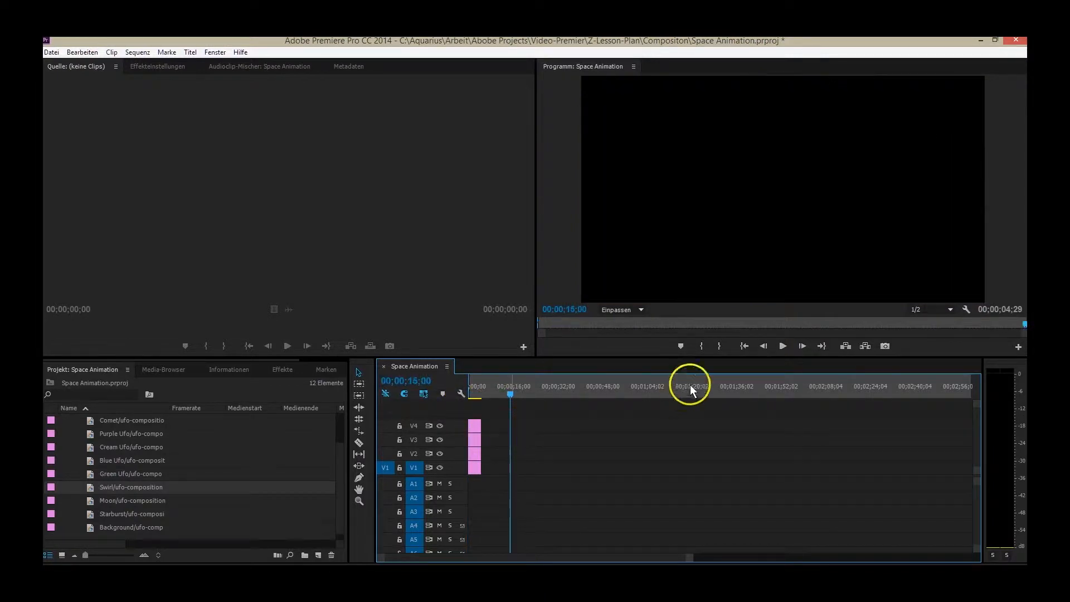
{"action": "left_click", "coordinate": [718, 345]}
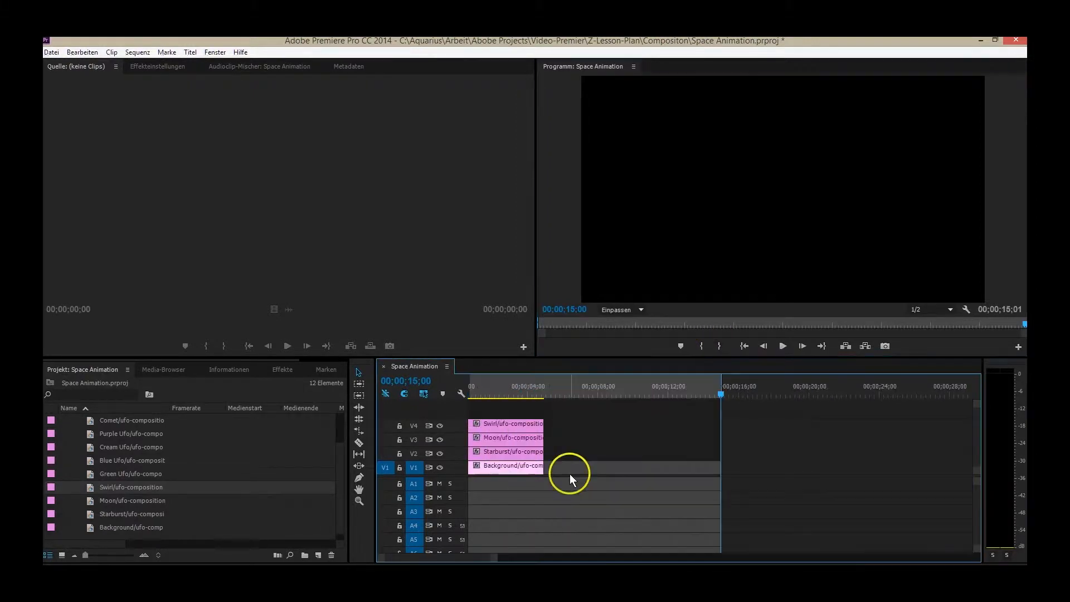
{"action": "left_click_drag", "start_coordinate": [561, 490], "coordinate": [717, 466]}
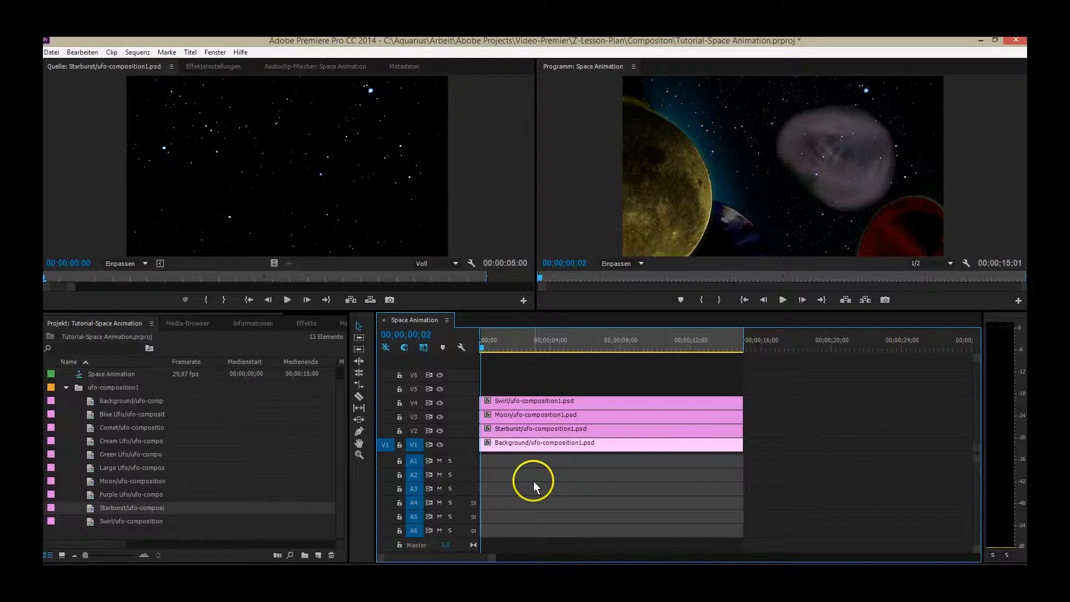
- Add a Scale (Skalieren) keyframe of 160 to the Starburst clip at 00;00;00;00
{"action": "left_click", "coordinate": [549, 431]}
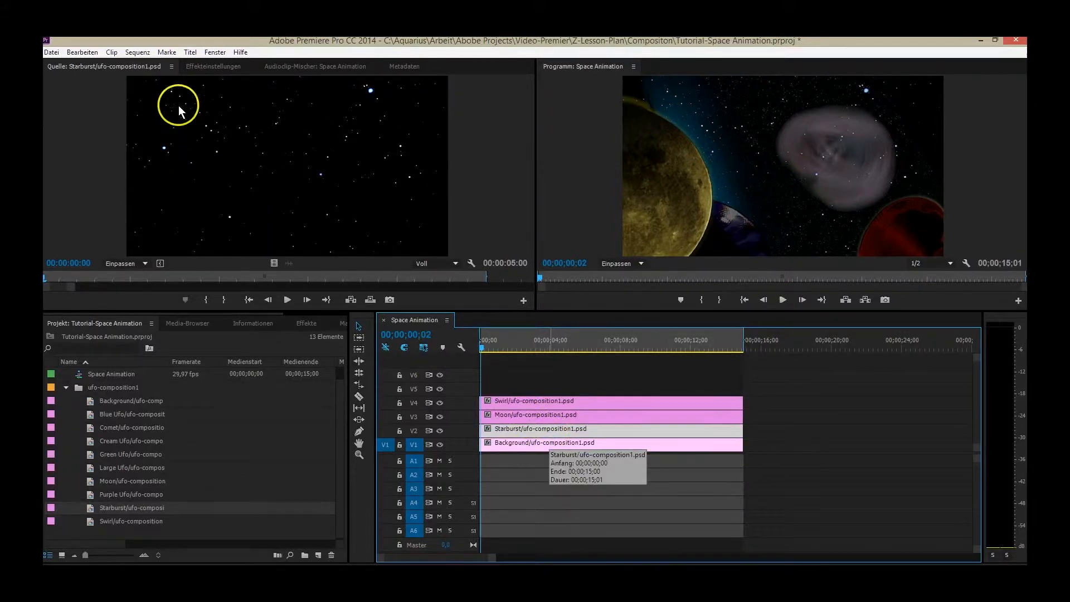
{"action": "left_click", "coordinate": [203, 67]}
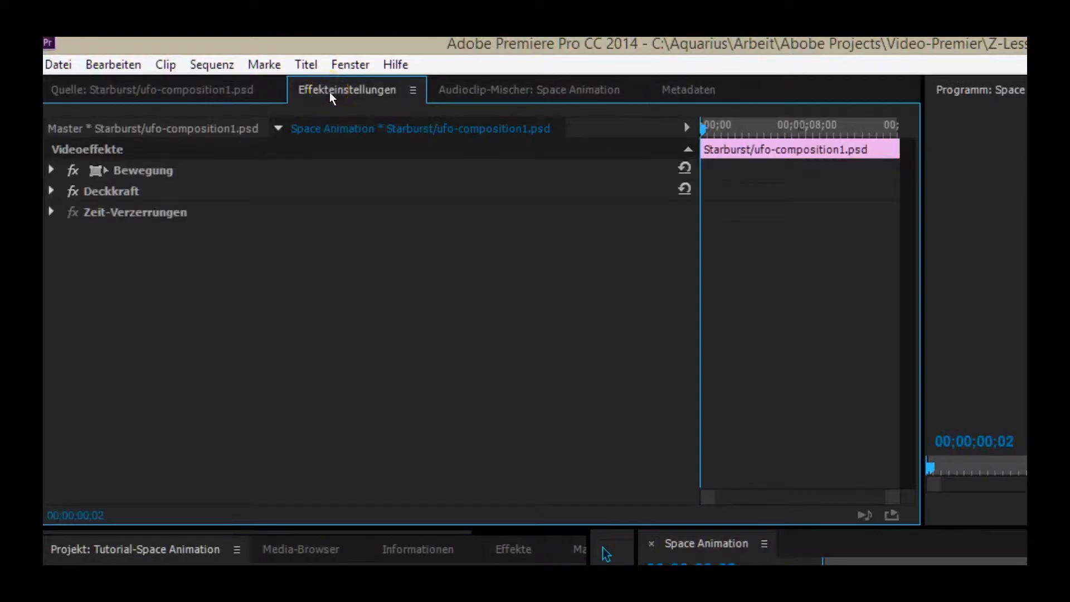
{"action": "left_click", "coordinate": [51, 167]}
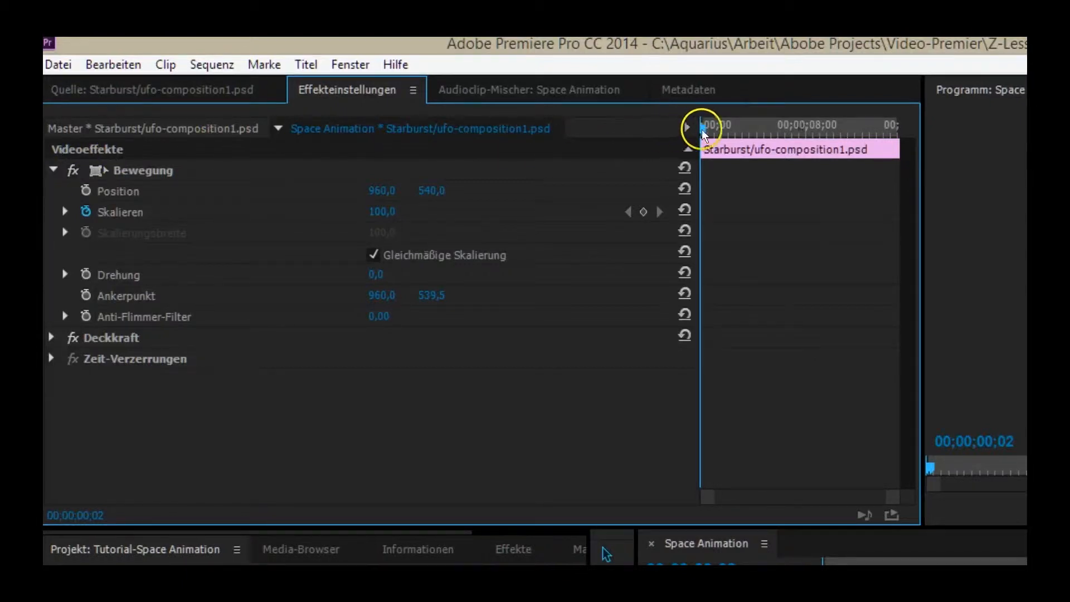
{"action": "mouse_move", "coordinate": [702, 132]}
{"action": "left_mouse_down"}
{"action": "mouse_move", "coordinate": [712, 130]}
{"action": "mouse_move", "coordinate": [693, 137]}
{"action": "left_mouse_up"}
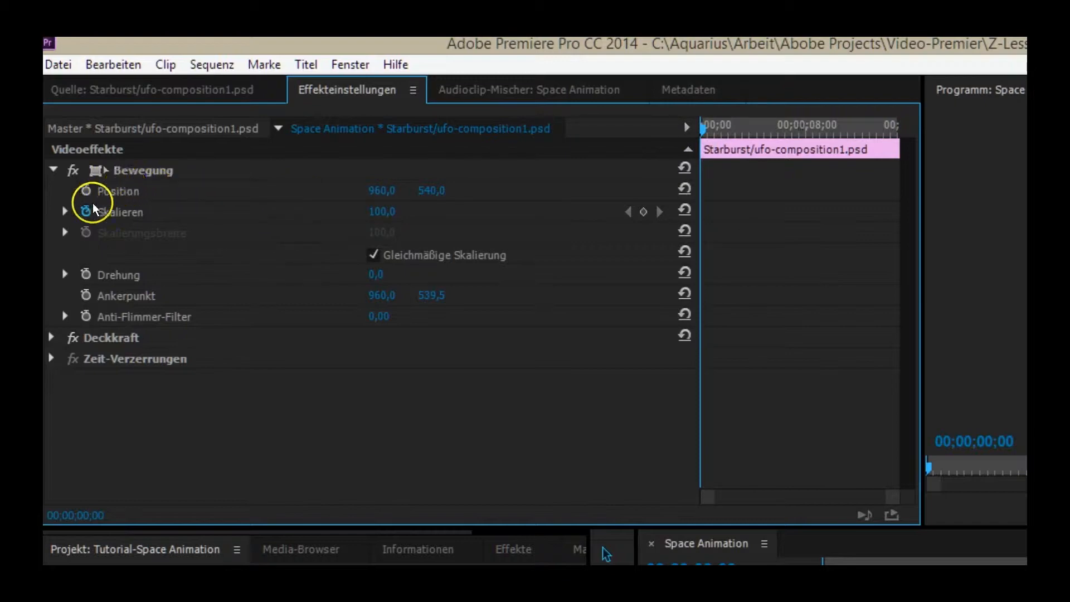
{"action": "left_click", "coordinate": [87, 212]}
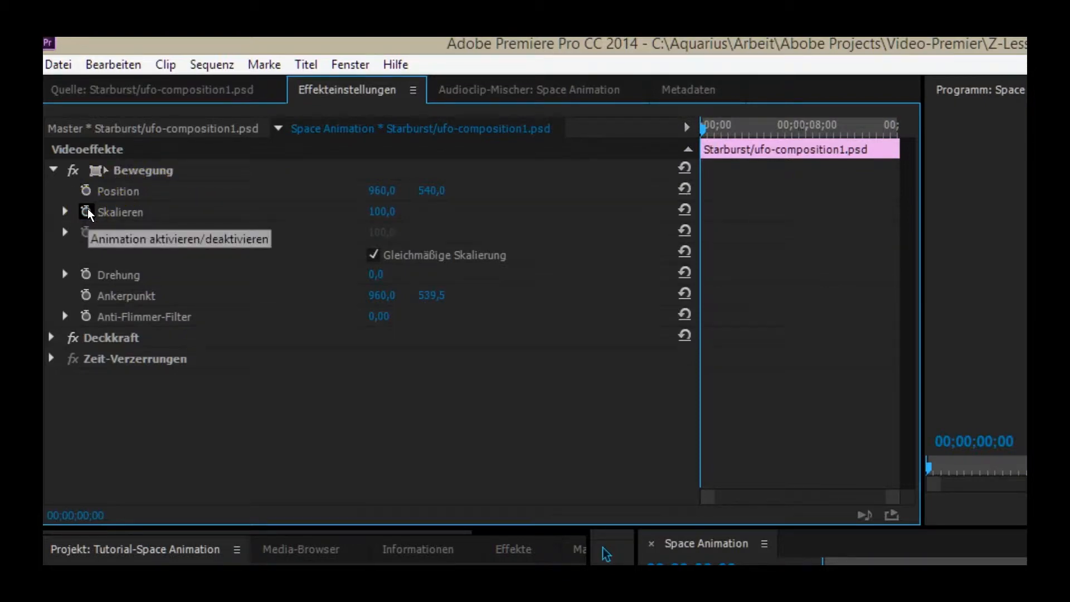
{"action": "left_click", "coordinate": [87, 212]}
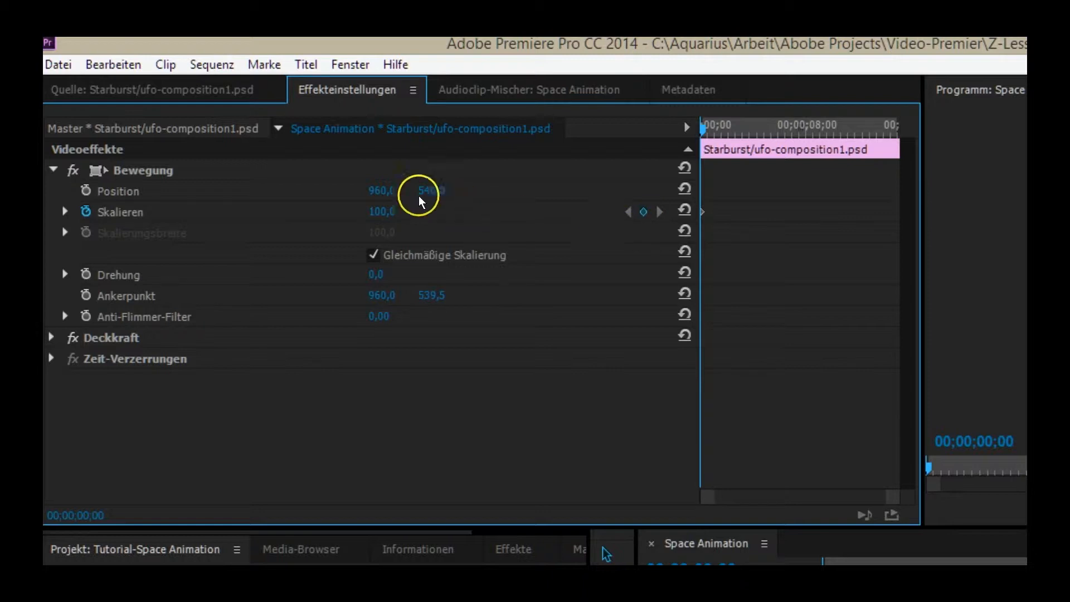
{"action": "left_click_drag", "start_coordinate": [383, 211], "coordinate": [442, 211]}
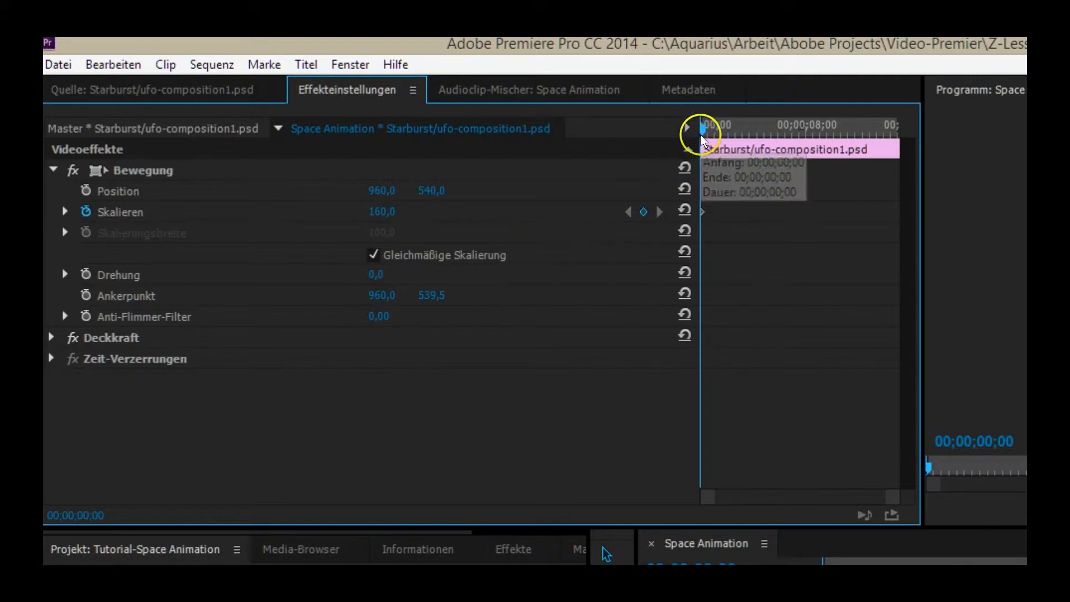
- Add a second Scale keyframe to the Starburst clip at 00;00;14;24 with a reduced scale, and scrub through the sequence to preview it
{"action": "left_click_drag", "start_coordinate": [700, 129], "coordinate": [901, 153]}
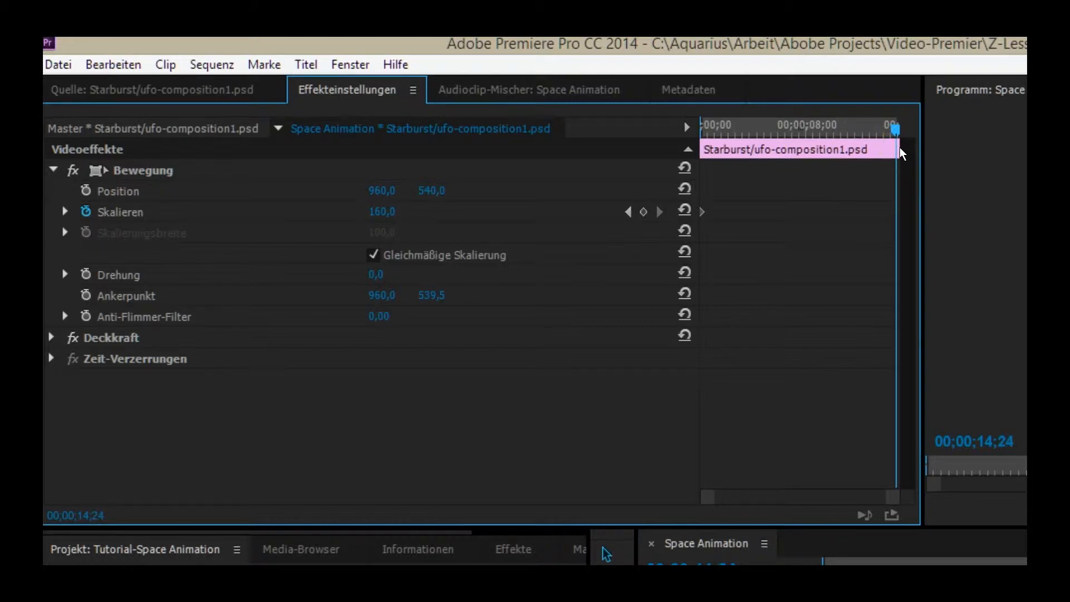
{"action": "left_click", "coordinate": [644, 211]}
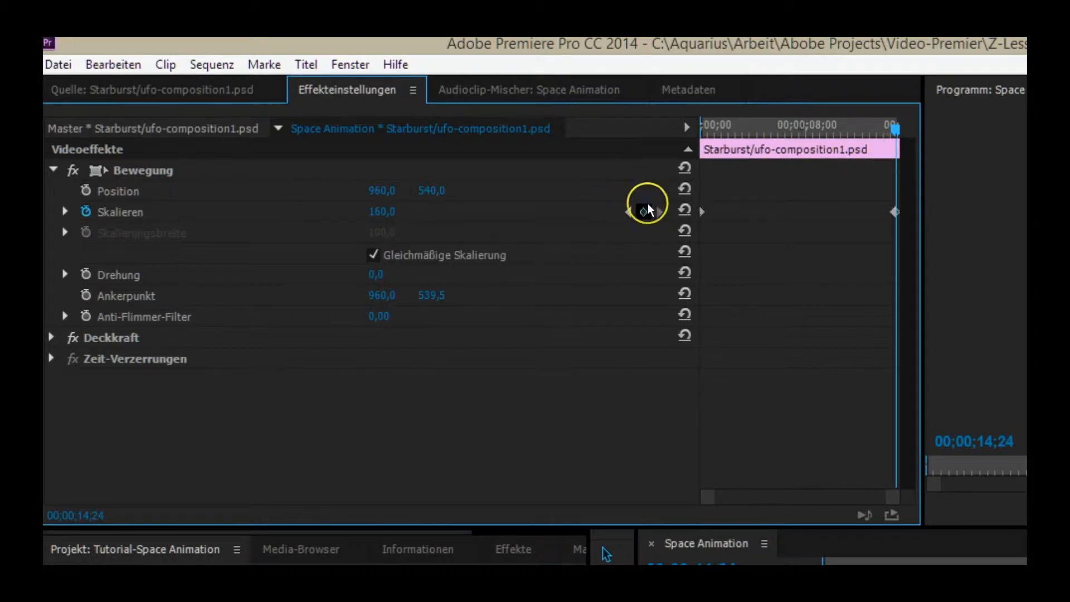
{"action": "mouse_move", "coordinate": [358, 207]}
{"action": "left_mouse_down"}
{"action": "mouse_move", "coordinate": [322, 203]}
{"action": "mouse_move", "coordinate": [342, 195]}
{"action": "left_mouse_up"}
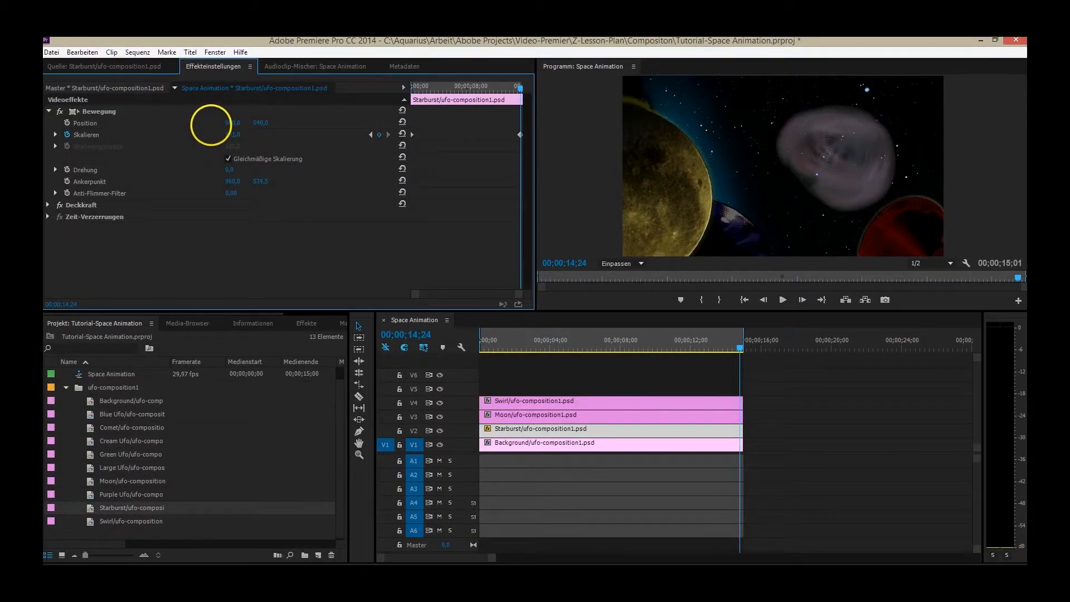
{"action": "left_click_drag", "start_coordinate": [211, 126], "coordinate": [378, 149]}
{"action": "left_click_drag", "start_coordinate": [738, 349], "coordinate": [590, 357]}
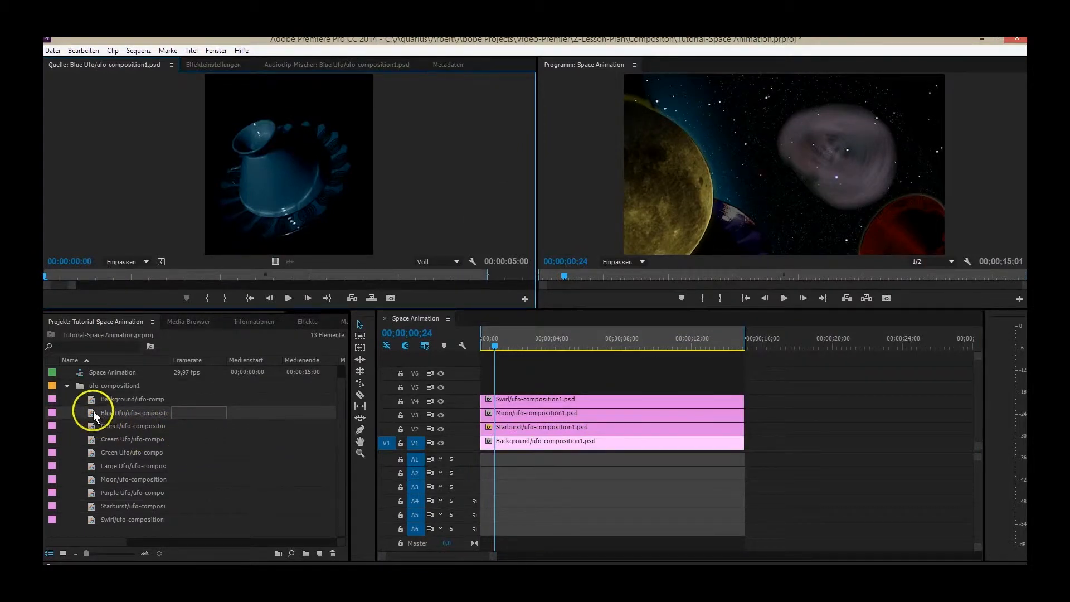
- Place the Blue Ufo layer on track V5 at the sequence start and extend it to the end of the other clips
{"action": "left_click_drag", "start_coordinate": [93, 411], "coordinate": [479, 385]}
{"action": "left_click_drag", "start_coordinate": [567, 392], "coordinate": [681, 386]}
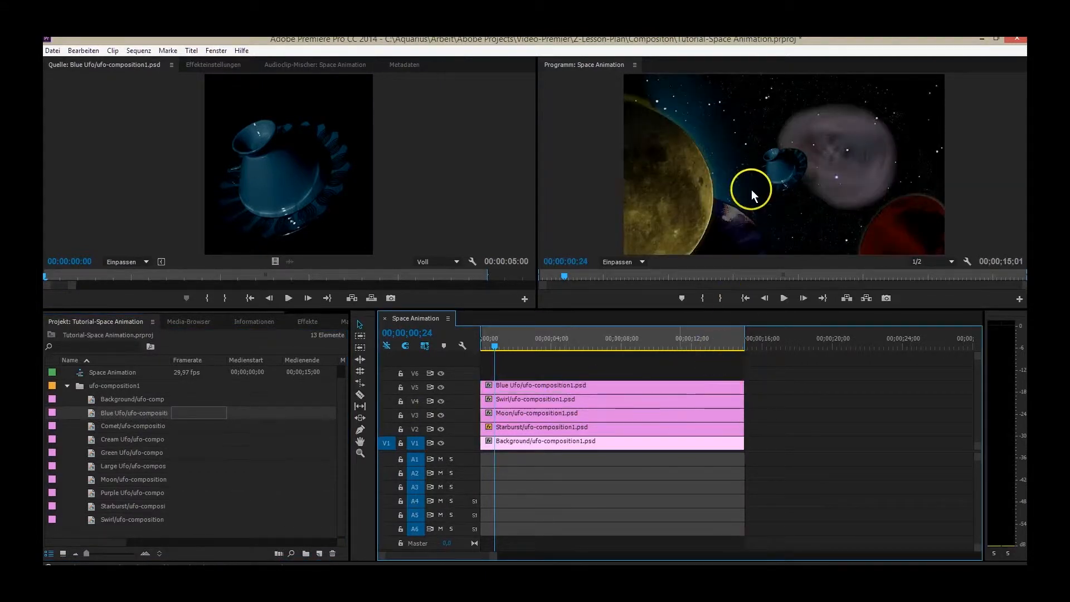
- Move the Blue Ufo to the frame's upper-right corner and add Position and Scale (Skalieren) keyframes at 00;00;00;00
{"action": "left_click", "coordinate": [782, 168]}
{"action": "left_click", "coordinate": [783, 168]}
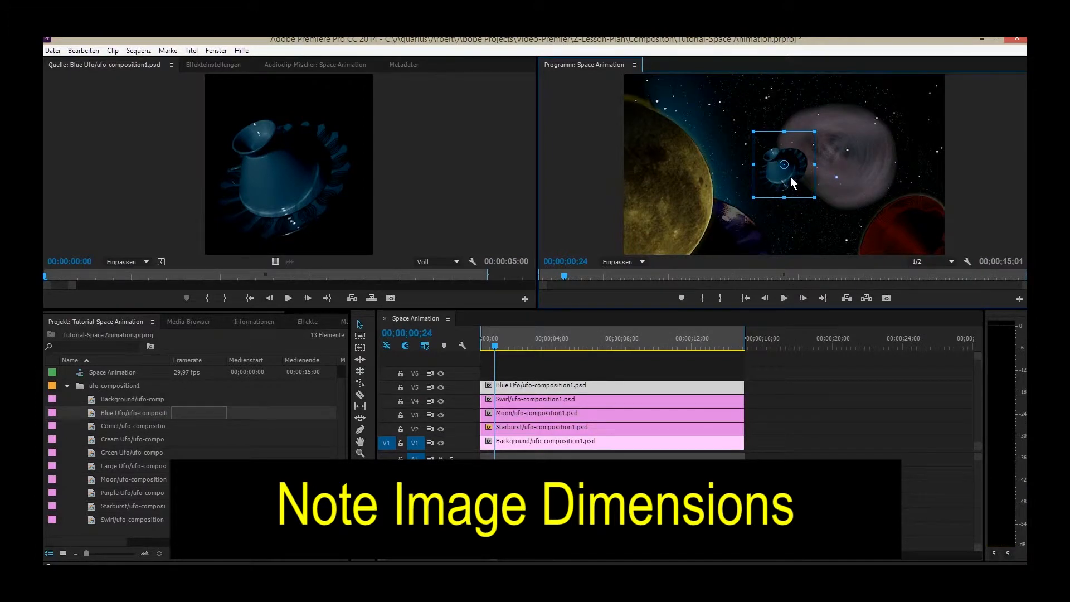
{"action": "left_click_drag", "start_coordinate": [791, 177], "coordinate": [835, 150]}
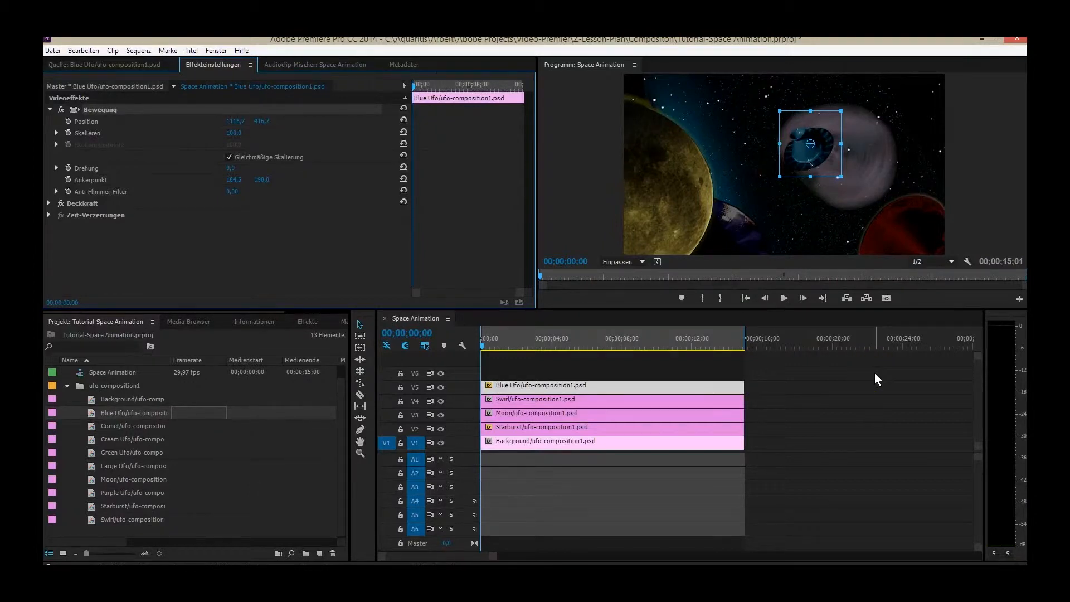
{"action": "left_click", "coordinate": [824, 148]}
{"action": "left_click_drag", "start_coordinate": [881, 119], "coordinate": [935, 84]}
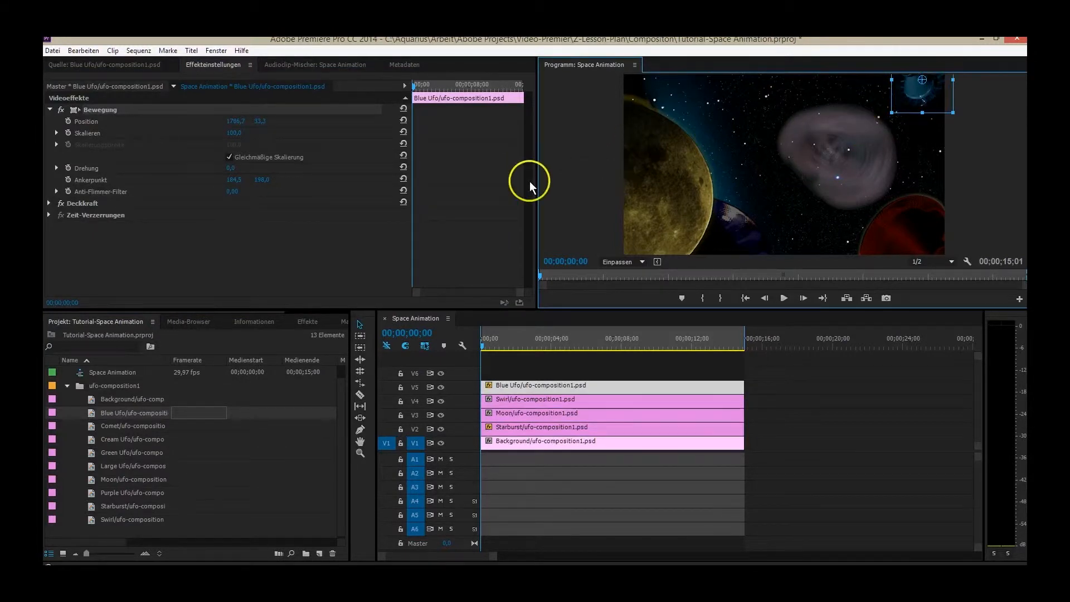
{"action": "left_click", "coordinate": [70, 122]}
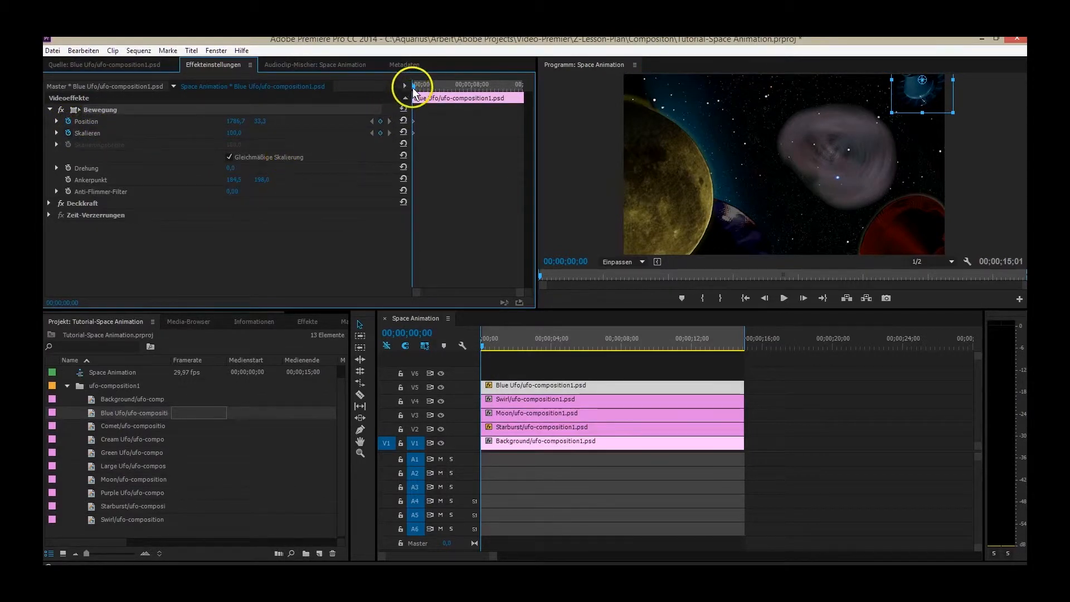
- At 00;00;14;13, move the Blue Ufo to the frame's lower-left area, enlarge it to about 158, and scrub through the animation
{"action": "left_click_drag", "start_coordinate": [413, 86], "coordinate": [521, 101]}
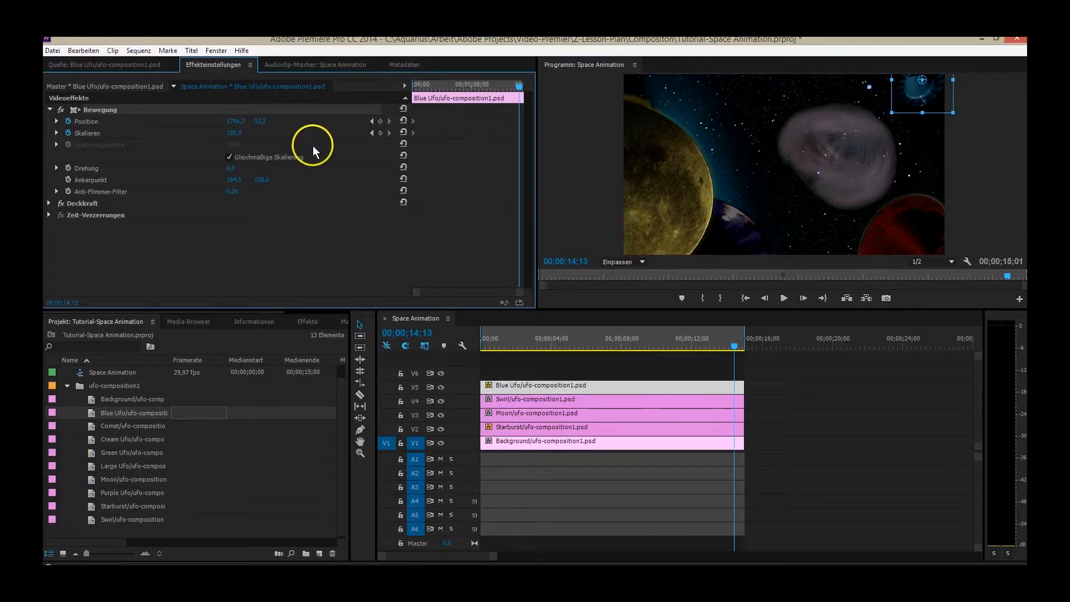
{"action": "left_click_drag", "start_coordinate": [915, 89], "coordinate": [875, 112]}
{"action": "left_click_drag", "start_coordinate": [745, 189], "coordinate": [701, 246]}
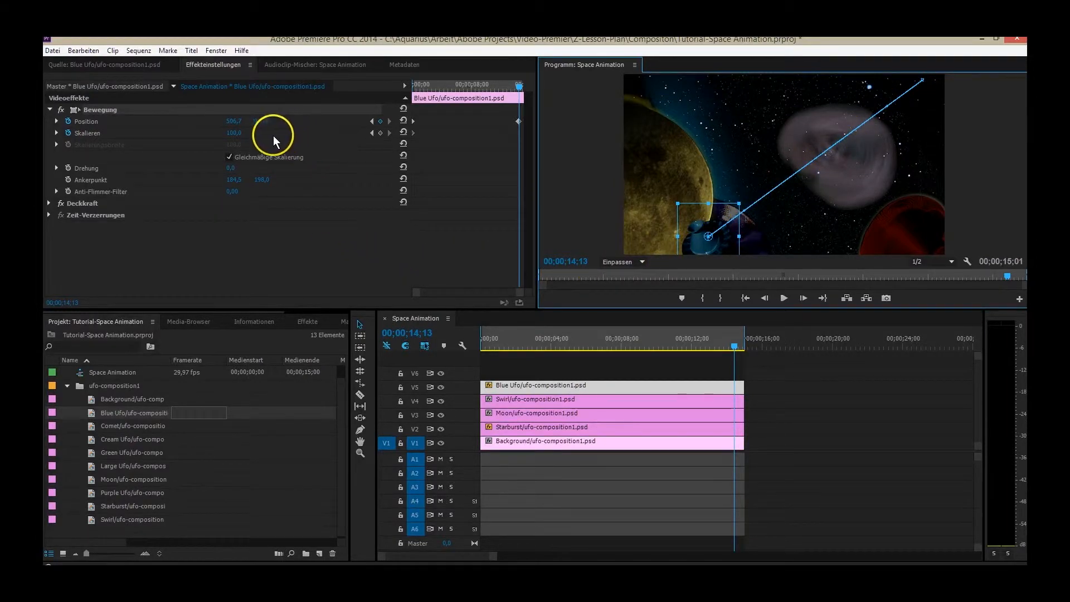
{"action": "left_click", "coordinate": [232, 130]}
{"action": "left_click_drag", "start_coordinate": [232, 130], "coordinate": [263, 126]}
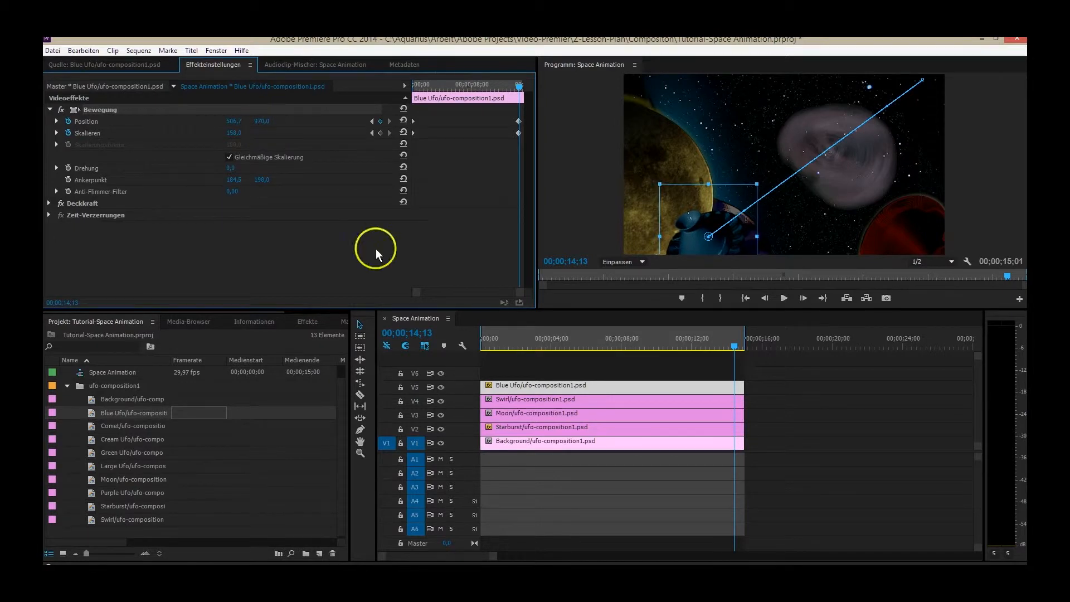
{"action": "left_click", "coordinate": [733, 351]}
{"action": "left_click_drag", "start_coordinate": [627, 353], "coordinate": [591, 356]}
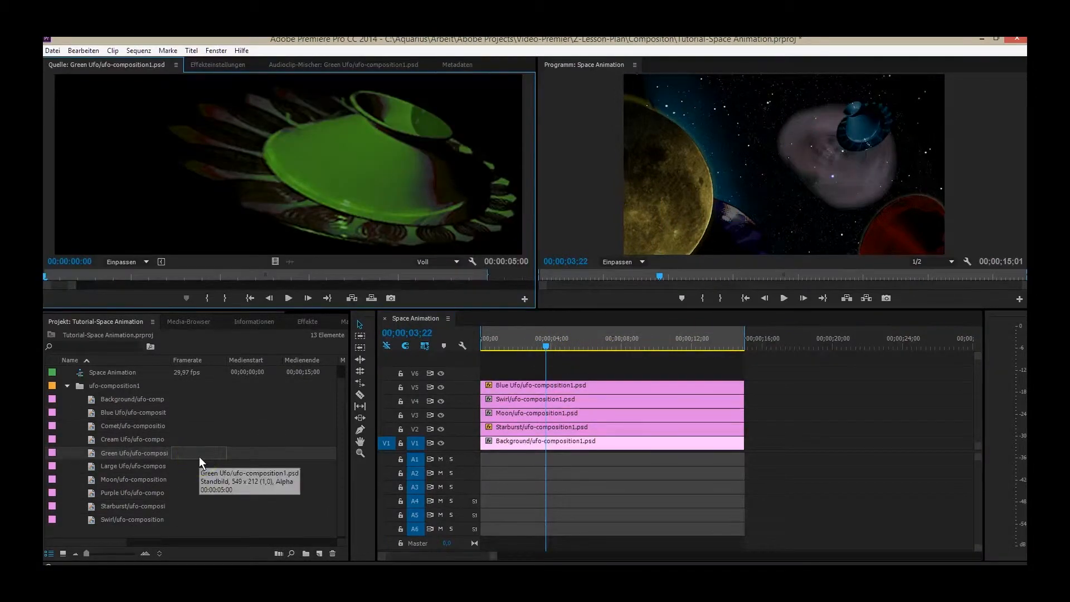
- Place the Green Ufo layer on track V6 at the sequence start and extend it to about 00;00;06;18
{"action": "left_click", "coordinate": [92, 455]}
{"action": "left_click_drag", "start_coordinate": [457, 386], "coordinate": [483, 375]}
{"action": "left_click_drag", "start_coordinate": [566, 373], "coordinate": [595, 374]}
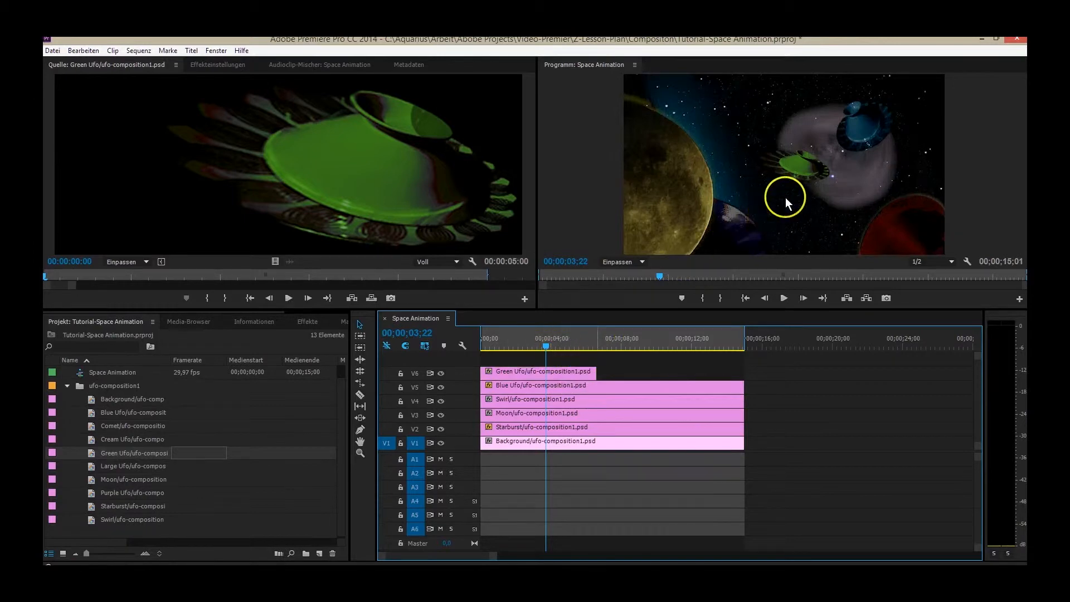
- Move the Green Ufo to the frame's lower-right corner and start Position keyframing at 00;00;00;00
{"action": "left_click", "coordinate": [802, 166]}
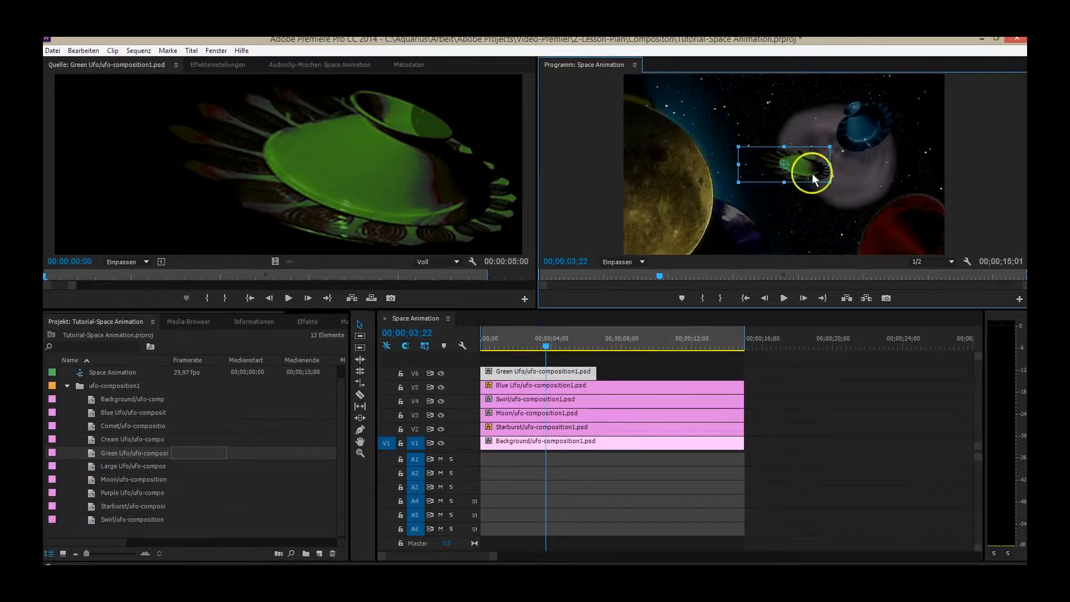
{"action": "left_click_drag", "start_coordinate": [865, 214], "coordinate": [921, 239]}
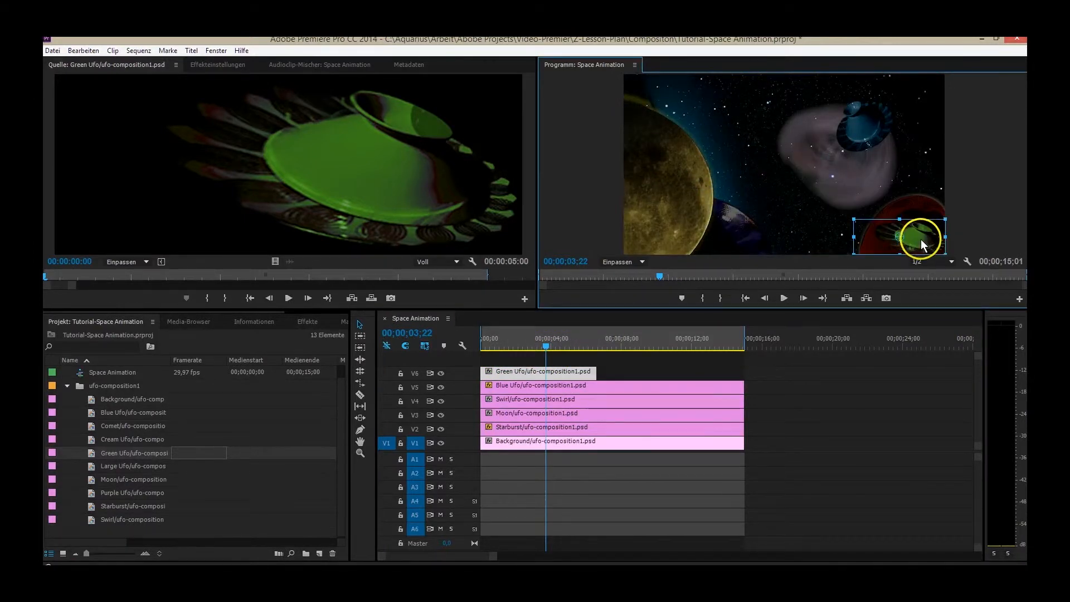
{"action": "left_click", "coordinate": [550, 350]}
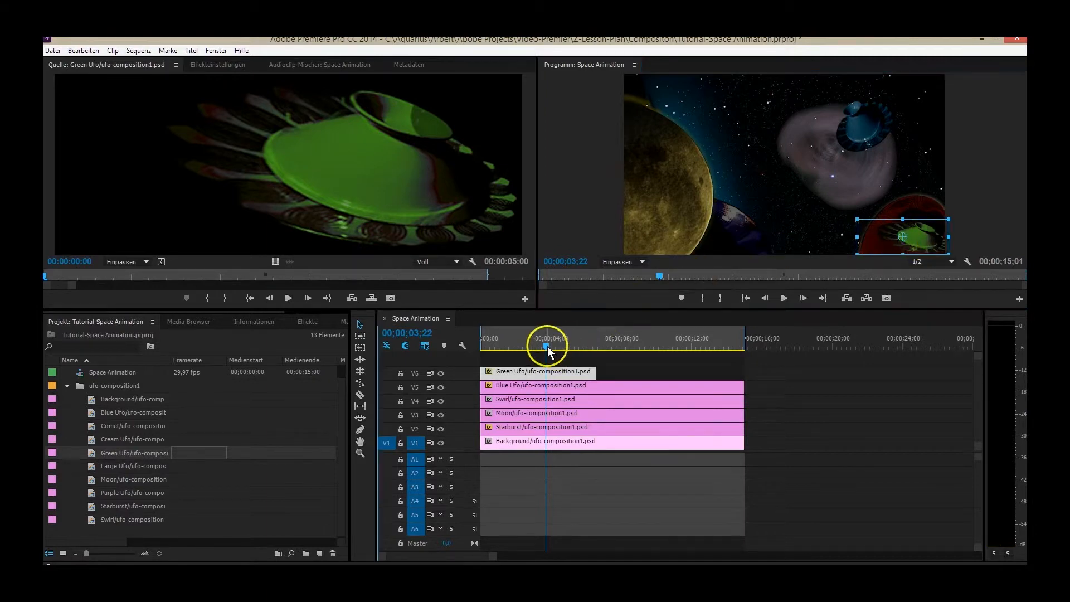
{"action": "key", "text": "Home"}
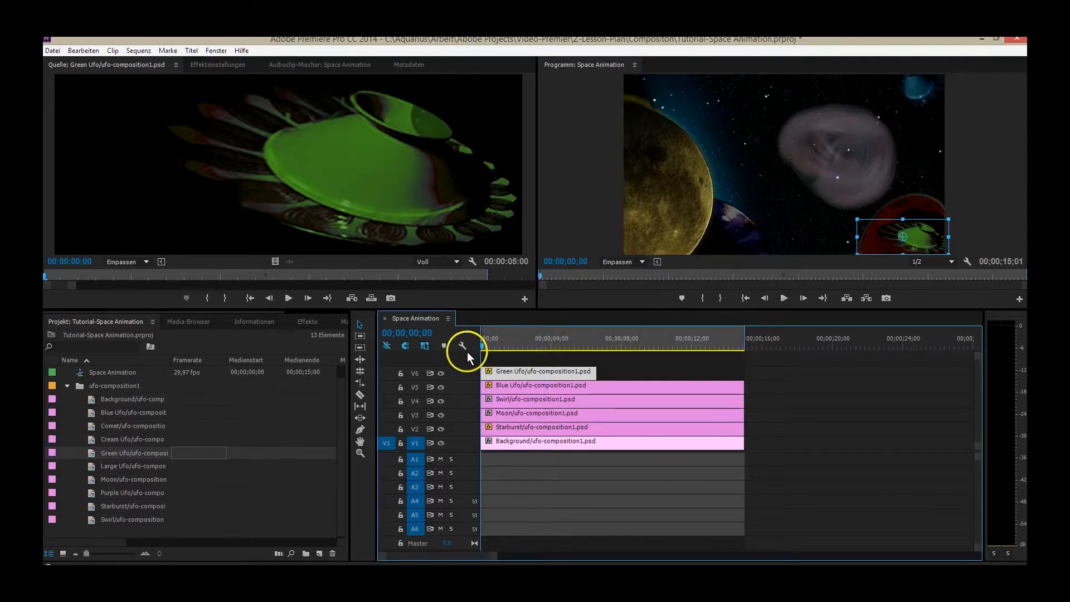
{"action": "left_click", "coordinate": [233, 65]}
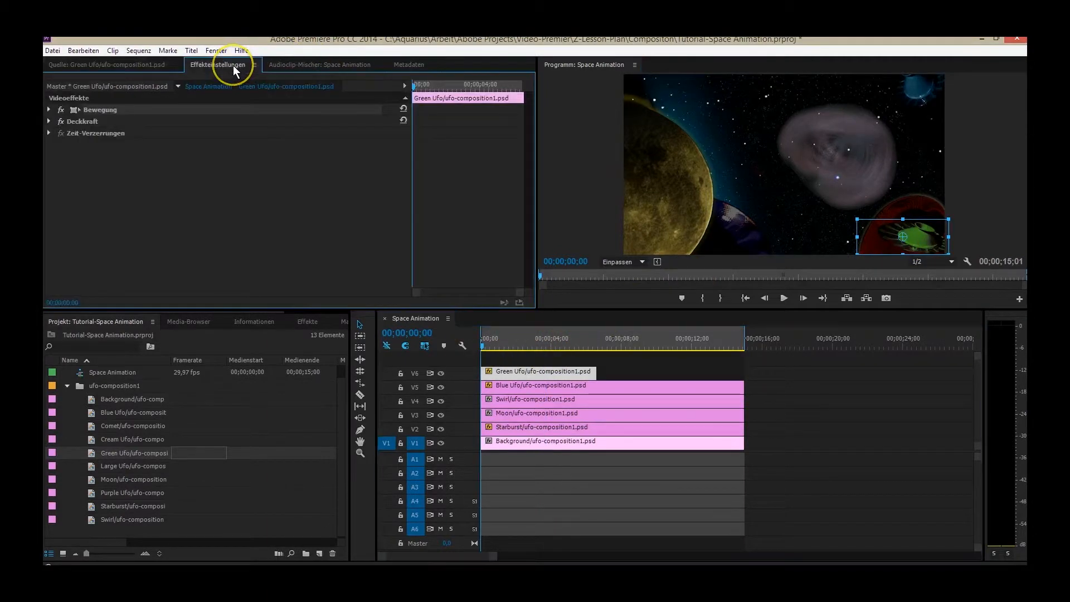
{"action": "left_click", "coordinate": [49, 110]}
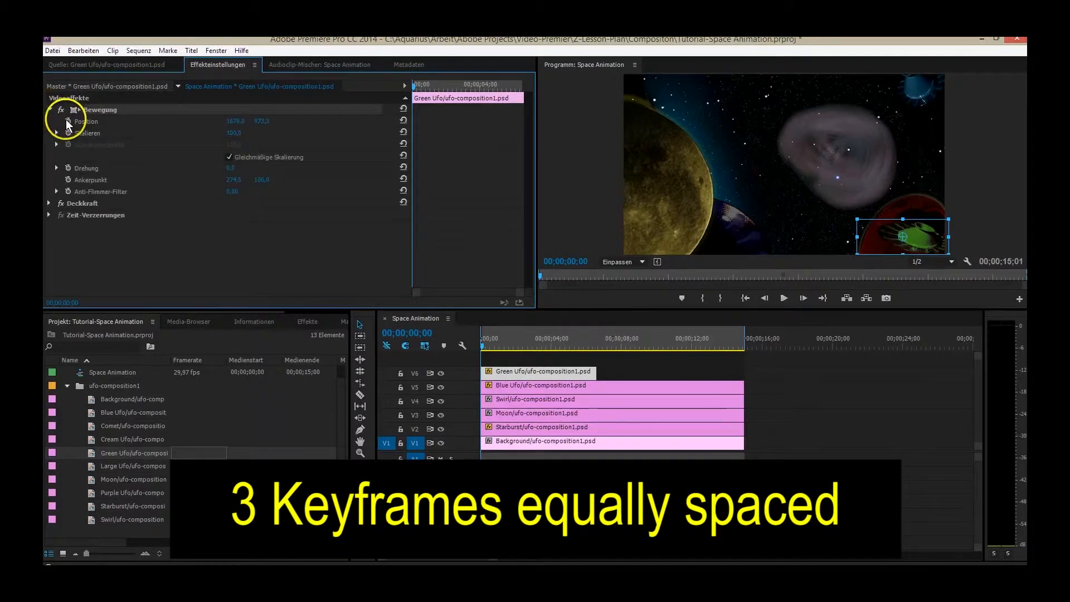
- Add Green Ufo Position keyframes beside the moon's lower edge at the clip's midpoint and past the upper-left corner at 00;00;06;18
{"action": "left_click_drag", "start_coordinate": [413, 84], "coordinate": [467, 89]}
{"action": "left_click", "coordinate": [914, 233]}
{"action": "left_click_drag", "start_coordinate": [915, 233], "coordinate": [732, 229]}
{"action": "left_click", "coordinate": [468, 86]}
{"action": "left_click_drag", "start_coordinate": [469, 86], "coordinate": [524, 85]}
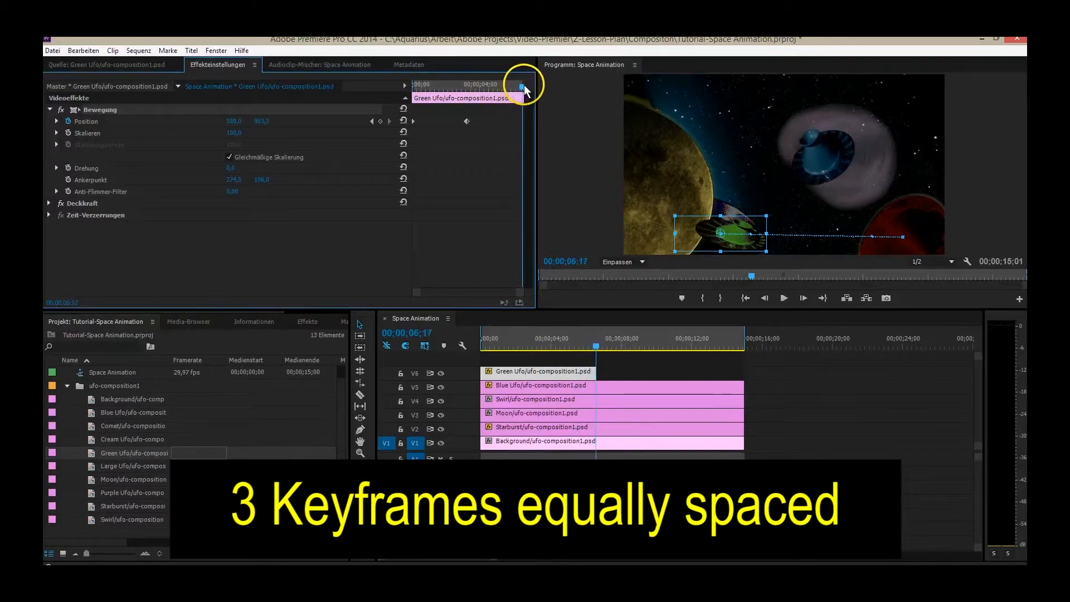
{"action": "left_click_drag", "start_coordinate": [721, 239], "coordinate": [620, 85]}
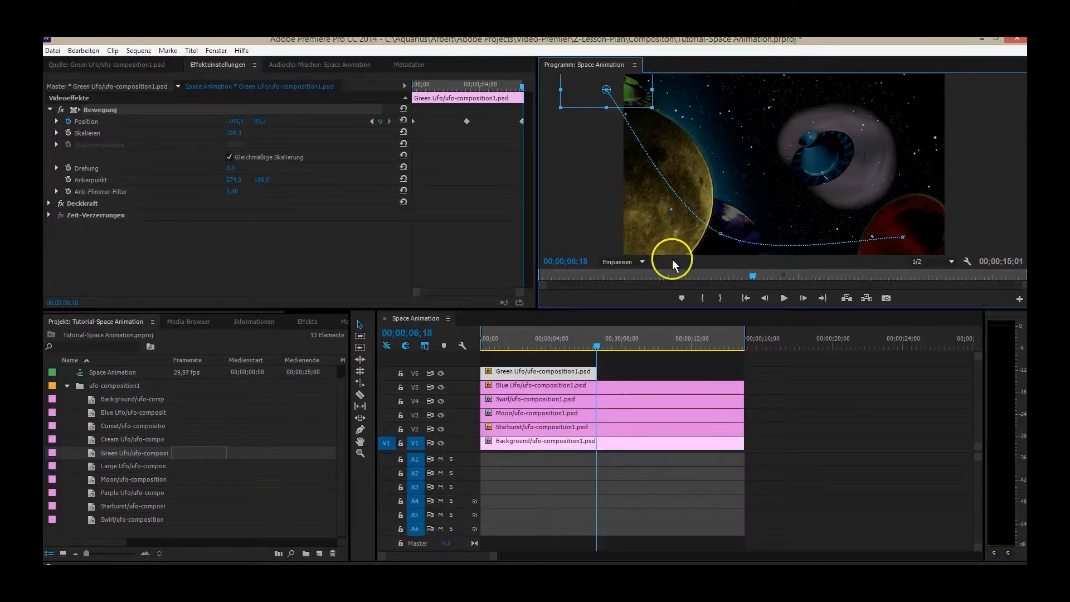
- Enlarge the preview to 50 % and bend the Green Ufo's motion path into curves with its start and middle keyframe handles
{"action": "left_click", "coordinate": [640, 261]}
{"action": "left_click", "coordinate": [624, 312]}
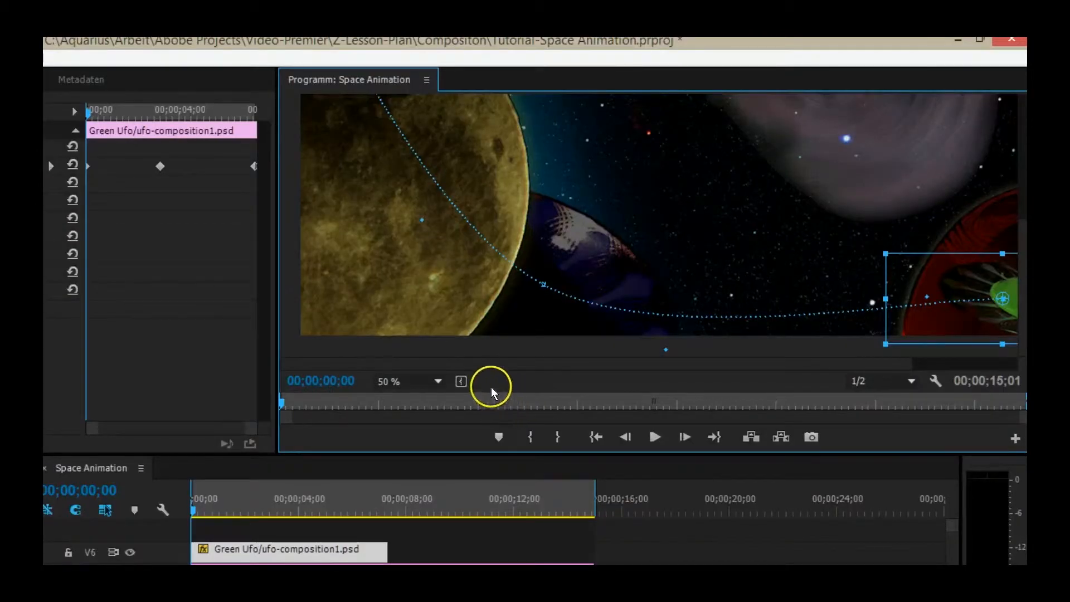
{"action": "left_click_drag", "start_coordinate": [416, 362], "coordinate": [613, 369]}
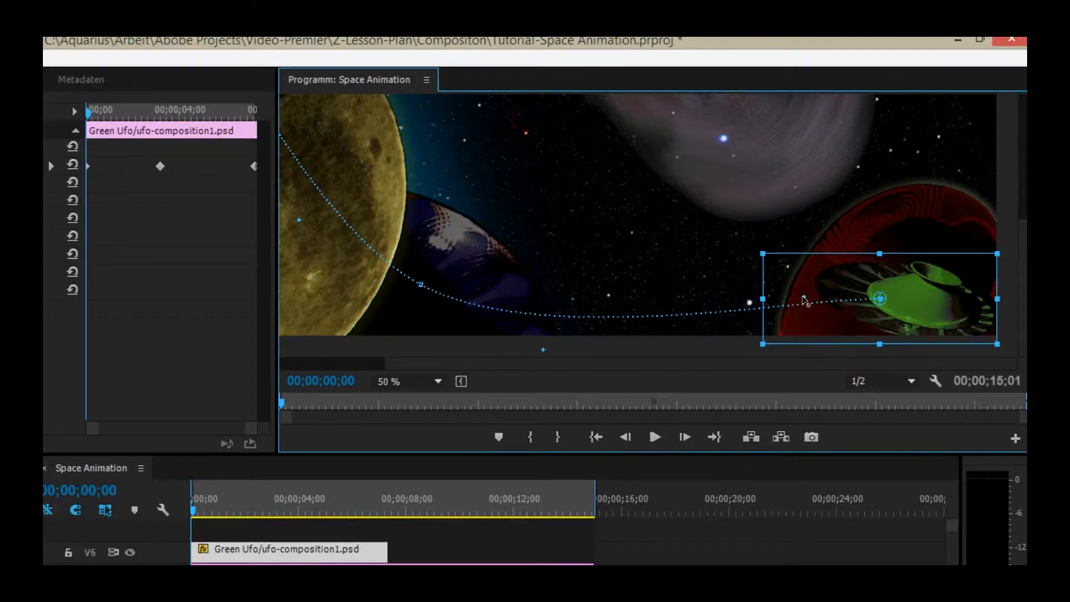
{"action": "left_click_drag", "start_coordinate": [803, 299], "coordinate": [702, 23]}
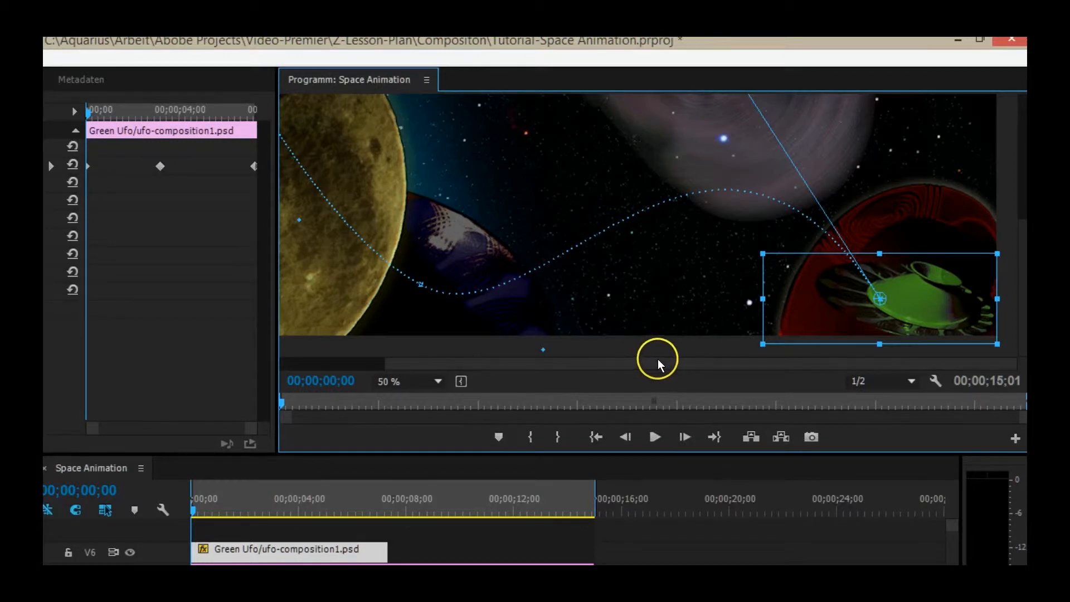
{"action": "left_click_drag", "start_coordinate": [653, 361], "coordinate": [542, 358]}
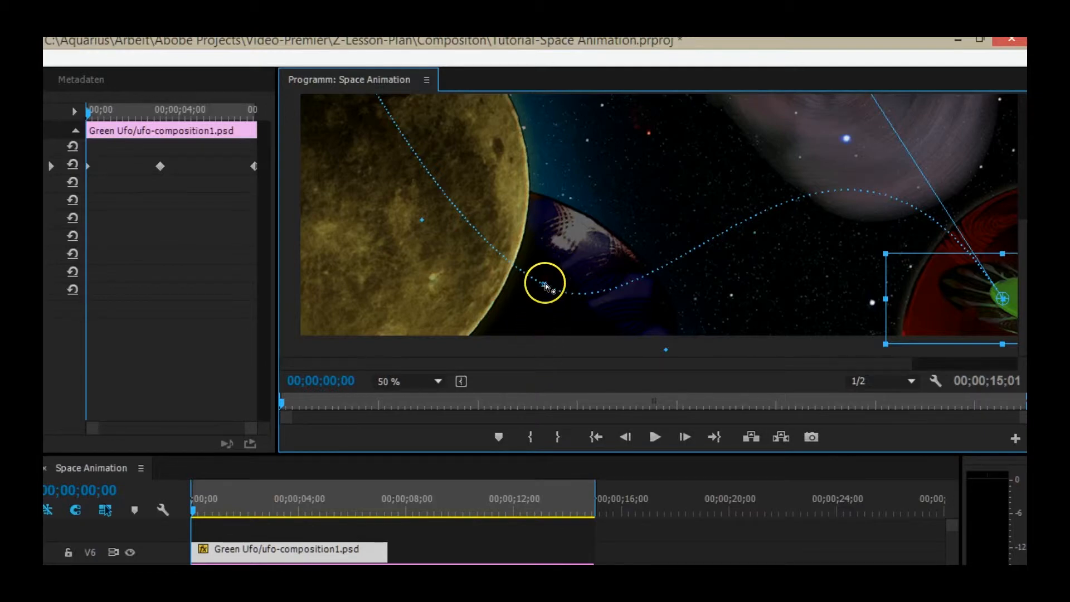
{"action": "left_click", "coordinate": [422, 219]}
{"action": "left_click_drag", "start_coordinate": [386, 190], "coordinate": [364, 260]}
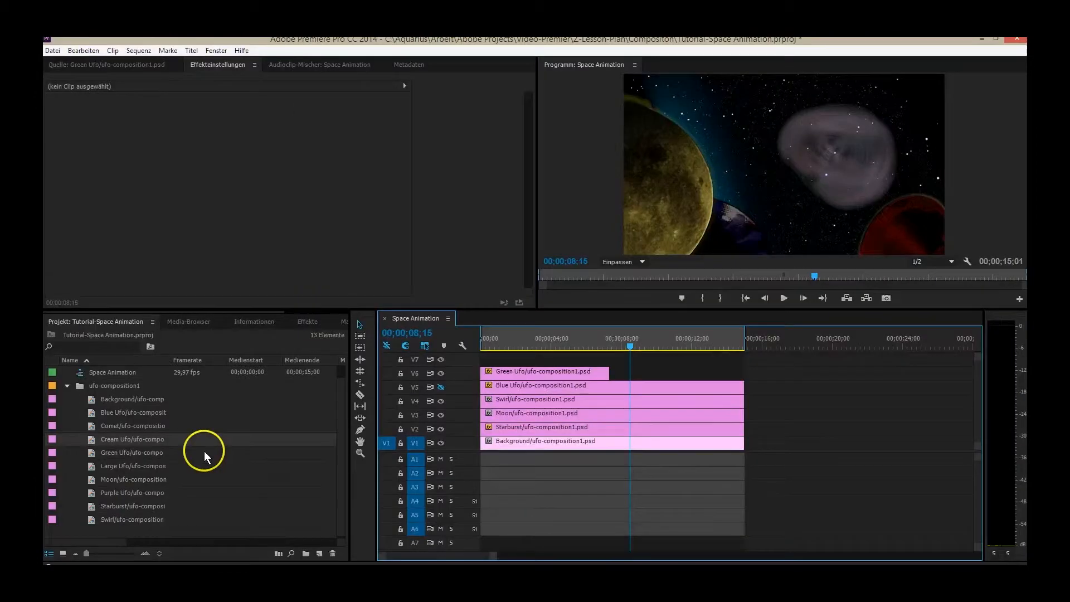
- Place the Cream Ufo layer on V6 from 00;00;08;15 to the other clips' end and move it to the frame's top edge
{"action": "left_click_drag", "start_coordinate": [91, 440], "coordinate": [635, 378]}
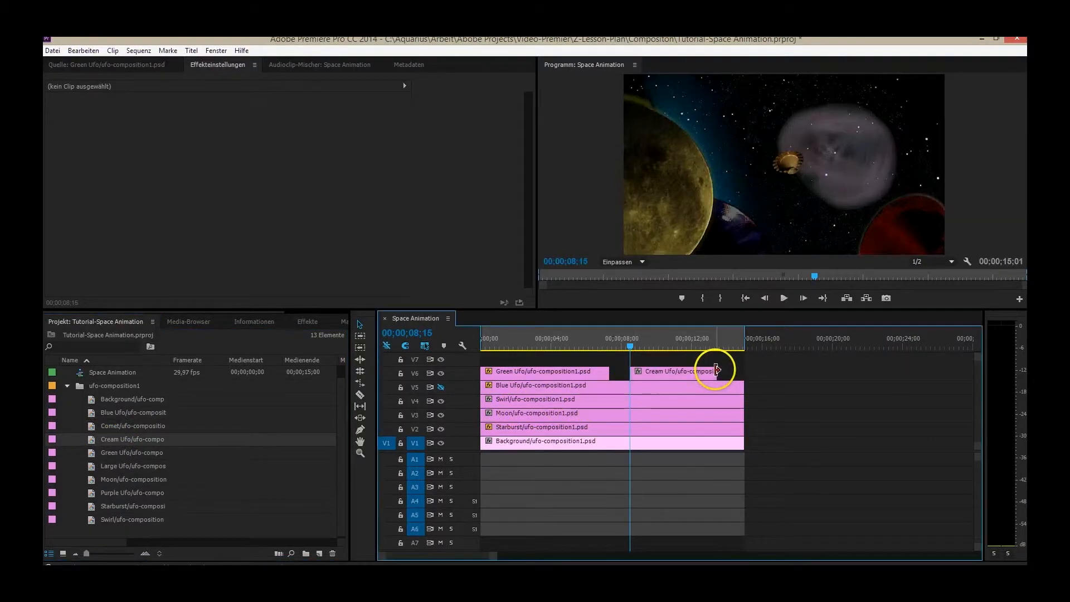
{"action": "left_click_drag", "start_coordinate": [716, 375], "coordinate": [741, 374]}
{"action": "left_click", "coordinate": [787, 165]}
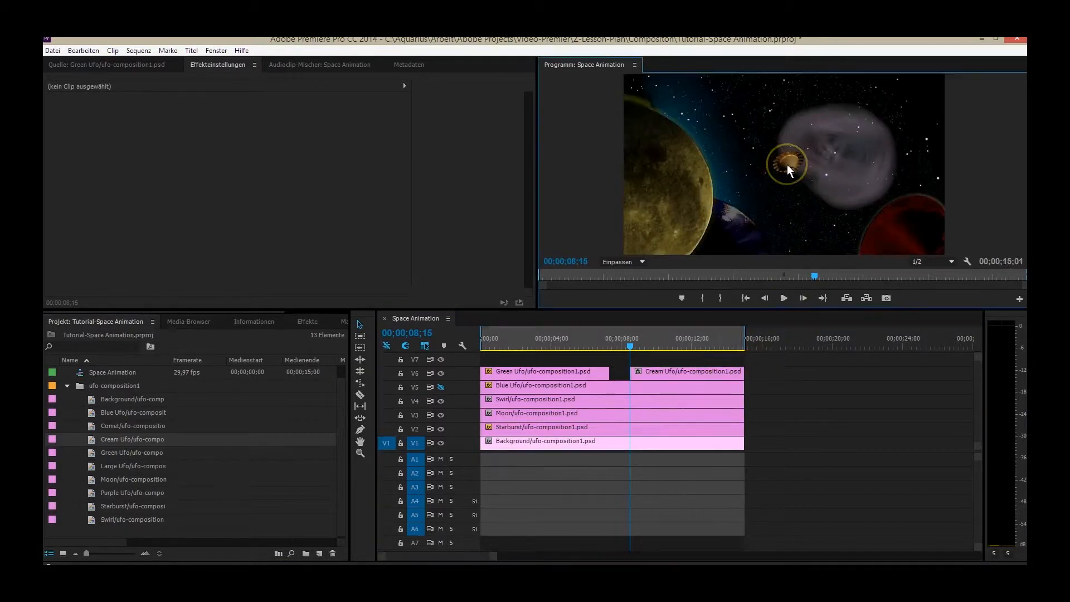
{"action": "left_click_drag", "start_coordinate": [789, 167], "coordinate": [761, 89]}
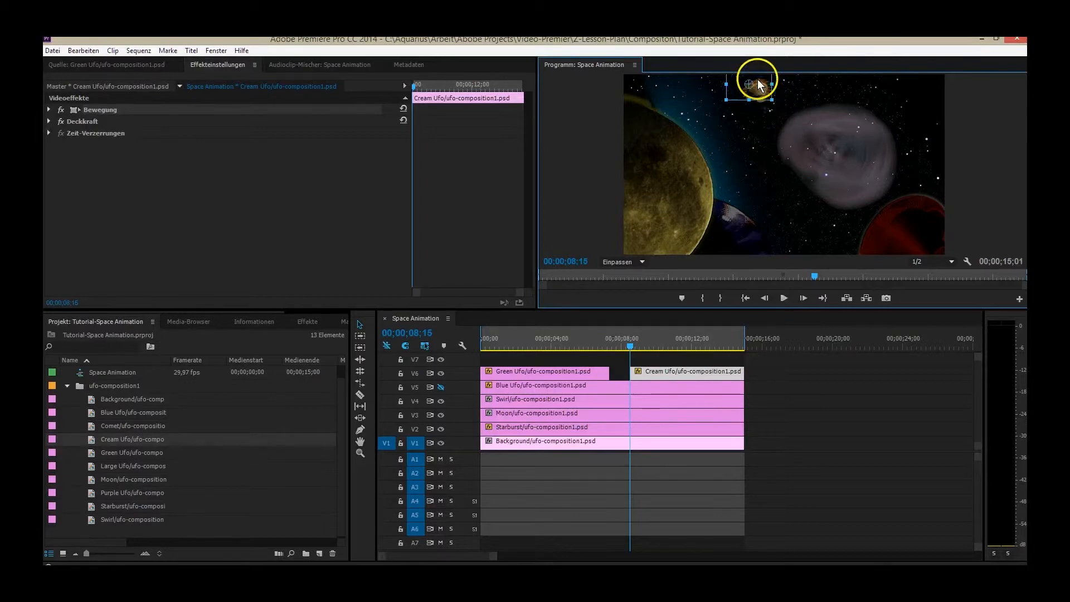
- Keyframe the Cream Ufo's Position, Scale and Rotation (Drehung) at 00;00;08;15, and move it to the lower-right corner at 00;00;14;29
{"action": "left_click", "coordinate": [50, 109]}
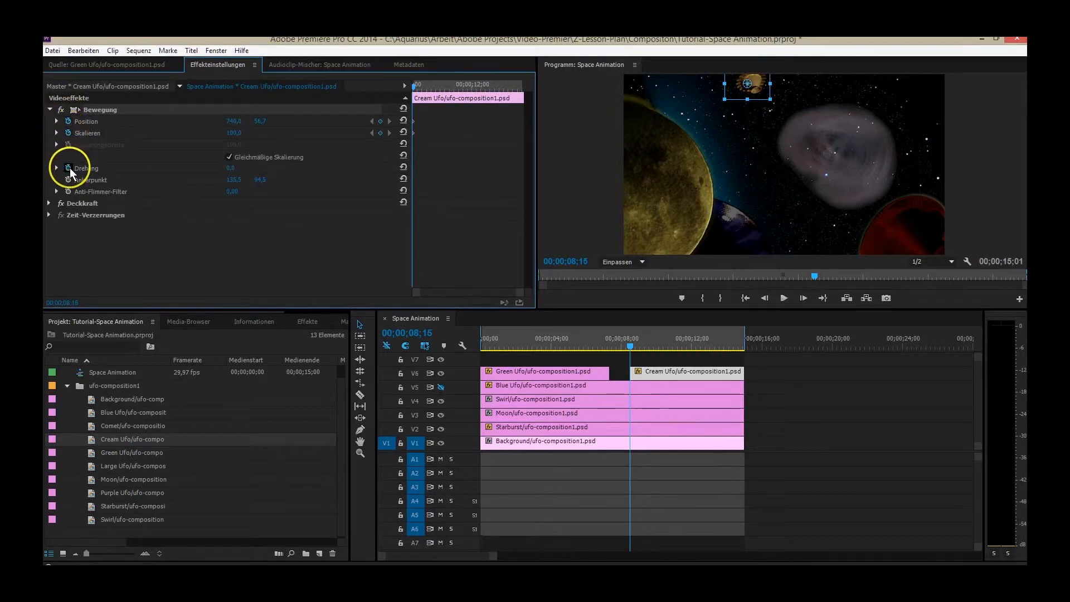
{"action": "left_click_drag", "start_coordinate": [413, 85], "coordinate": [524, 105]}
{"action": "left_click_drag", "start_coordinate": [755, 86], "coordinate": [936, 253]}
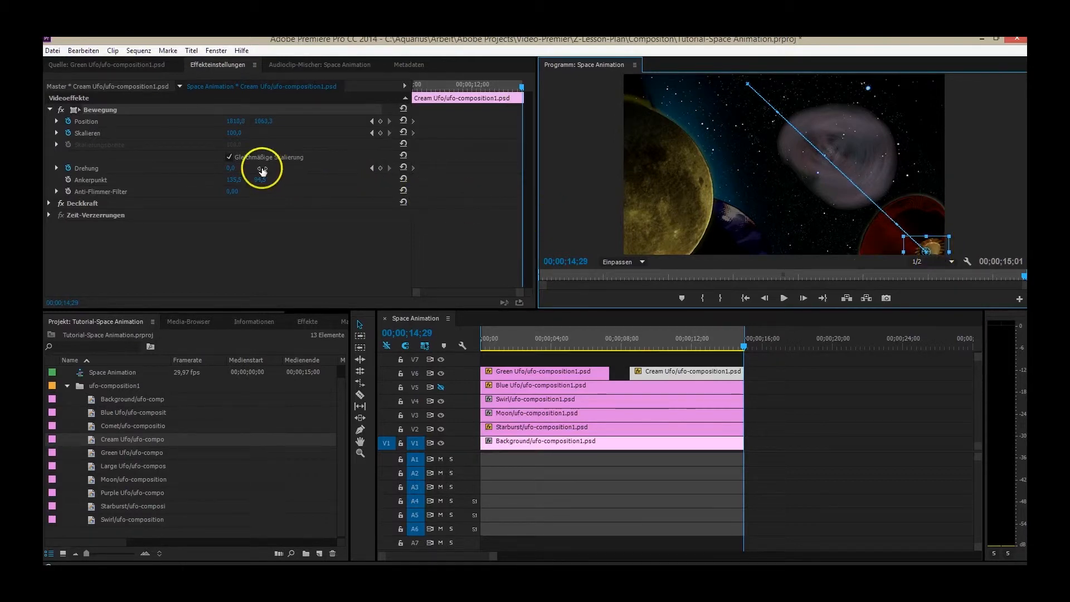
- Set the Cream Ufo's Rotation to 350 and Scale to 150 at 00;00;14;29, and scrub back through its animation
{"action": "left_click", "coordinate": [231, 168]}
{"action": "type", "text": "350"}
{"action": "key", "text": "Return"}
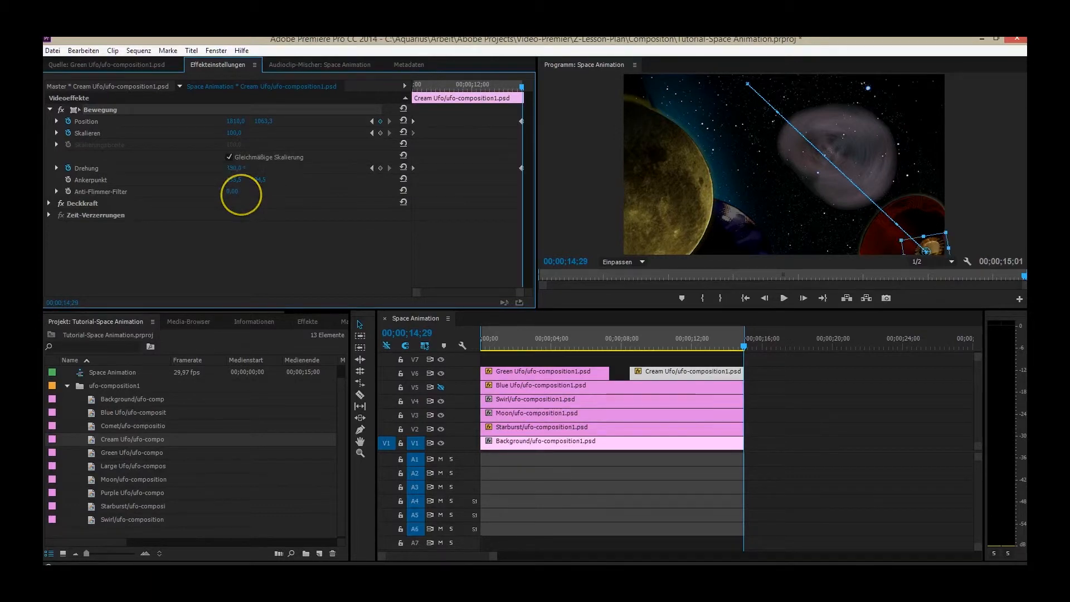
{"action": "left_click", "coordinate": [238, 133]}
{"action": "type", "text": "150"}
{"action": "key", "text": "Return"}
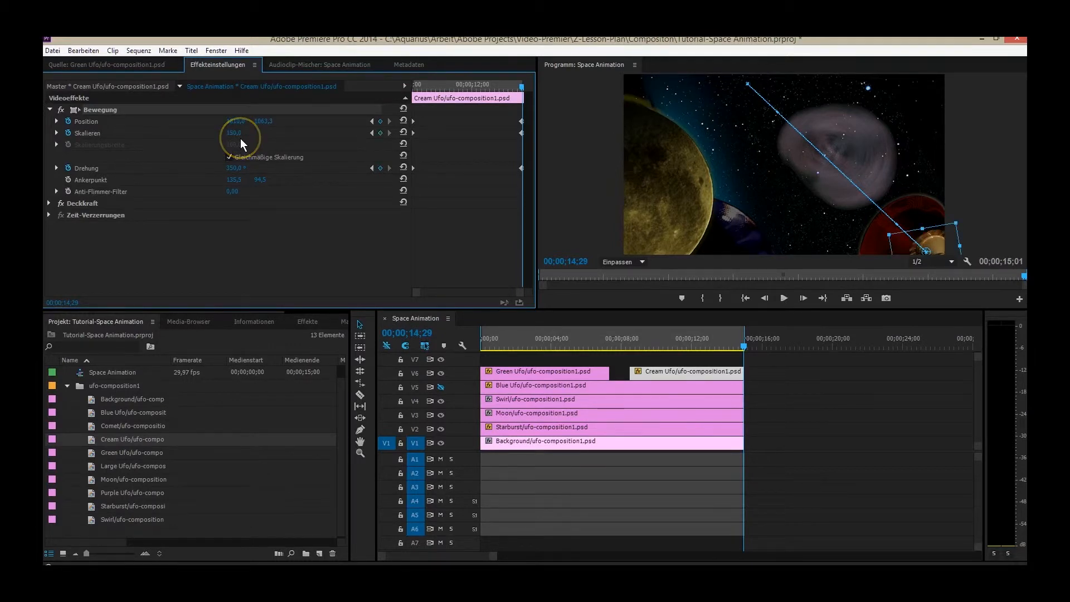
{"action": "left_click_drag", "start_coordinate": [743, 345], "coordinate": [639, 360]}
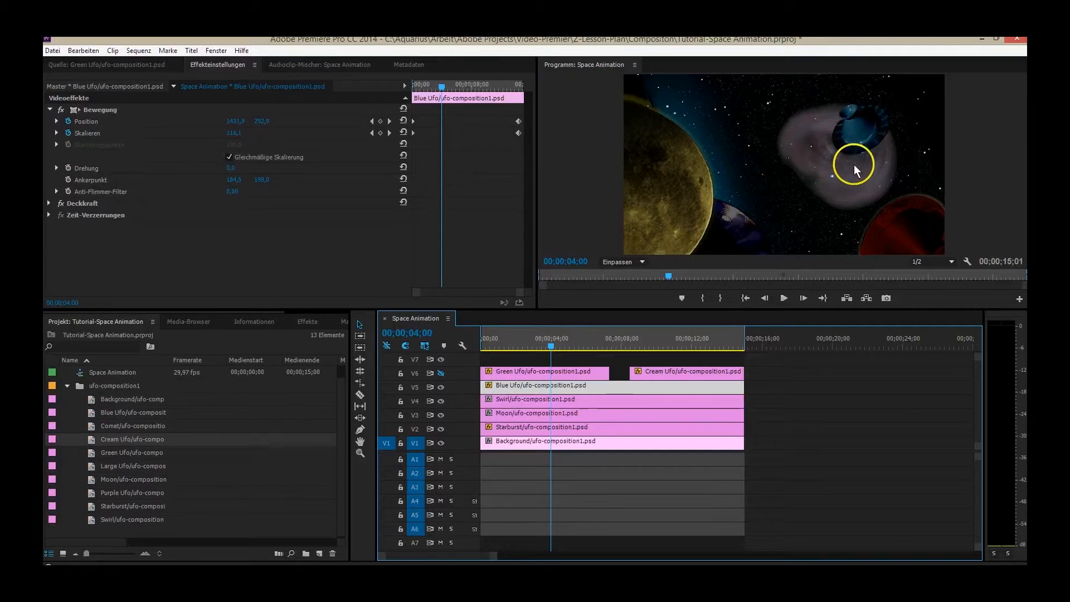
- Search the effects for "Strobo", apply Stroboskop to the Blue Ufo clip, and scrub to 00;00;03;01 with its effect settings active
{"action": "left_click", "coordinate": [318, 328]}
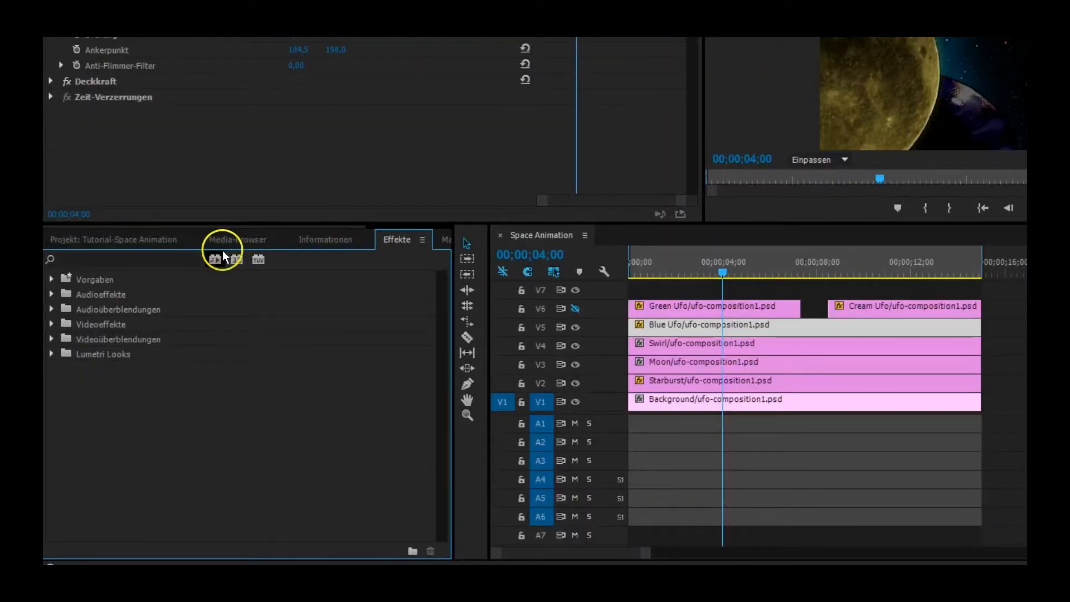
{"action": "left_click", "coordinate": [173, 260]}
{"action": "type", "text": "Strobo"}
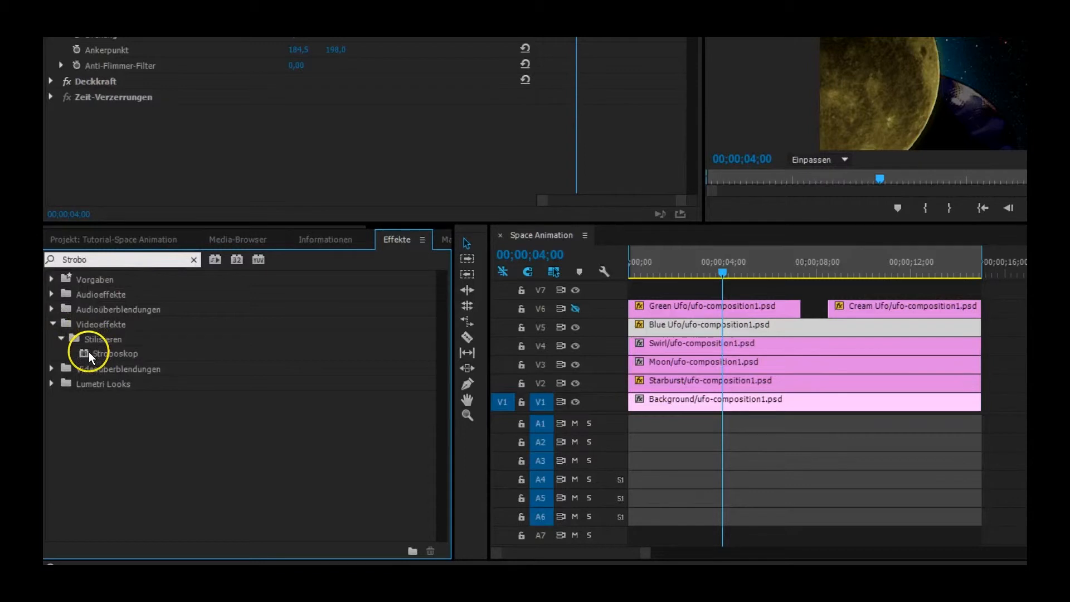
{"action": "left_click", "coordinate": [122, 353]}
{"action": "left_click_drag", "start_coordinate": [122, 353], "coordinate": [639, 328]}
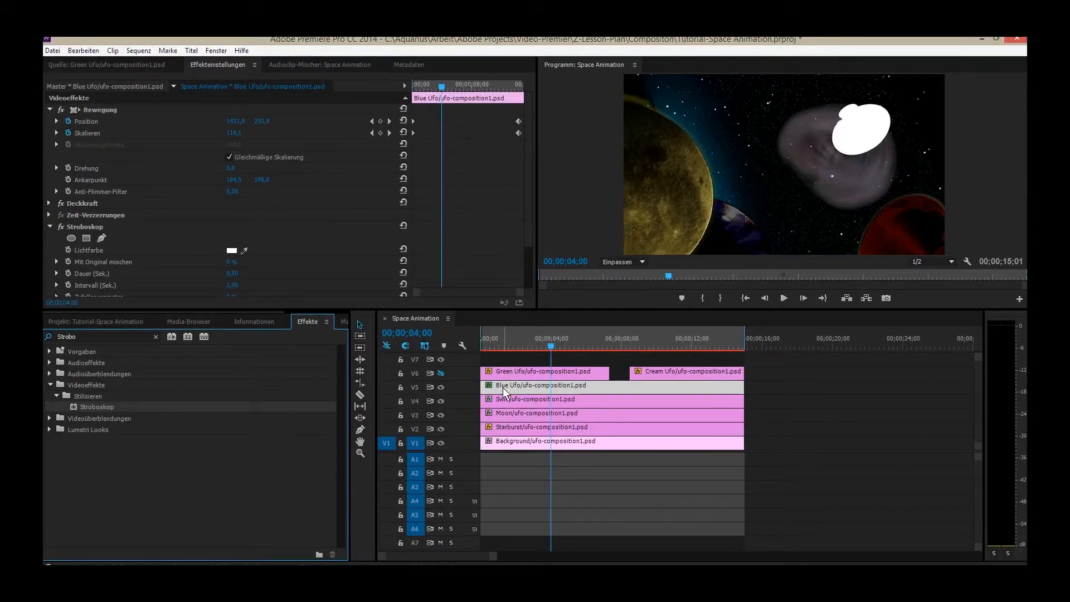
{"action": "mouse_move", "coordinate": [550, 349]}
{"action": "left_mouse_down"}
{"action": "mouse_move", "coordinate": [623, 352]}
{"action": "mouse_move", "coordinate": [533, 354]}
{"action": "left_mouse_up"}
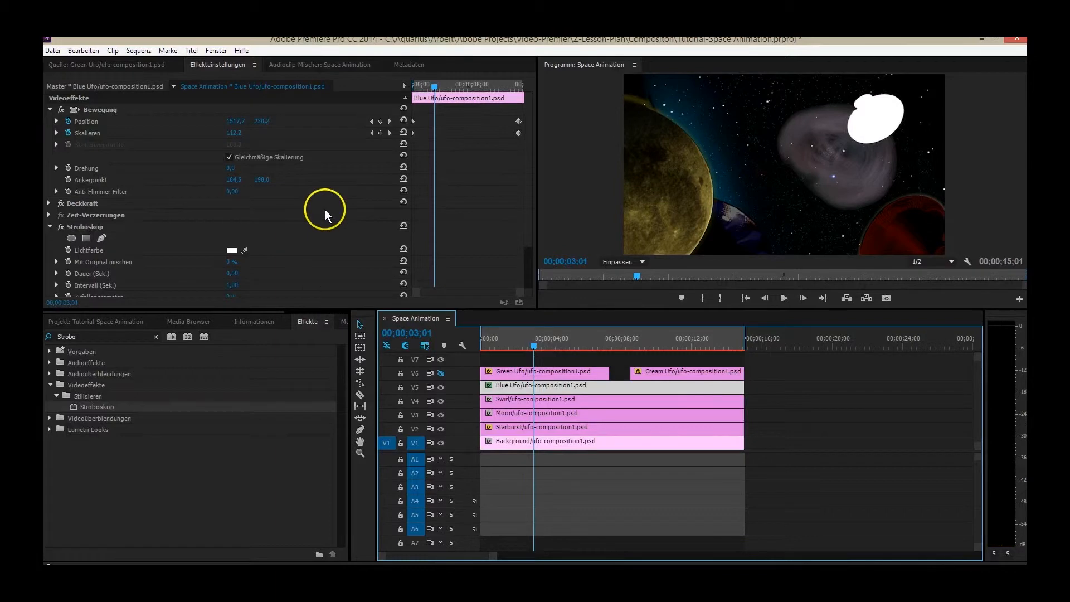
{"action": "left_click", "coordinate": [212, 66]}
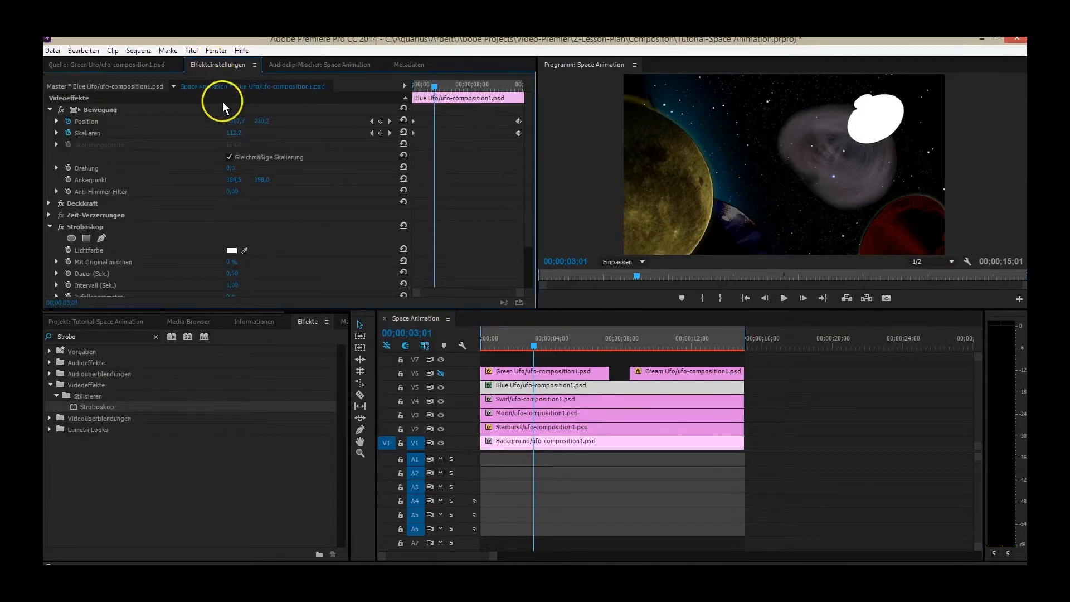
- Set the Blue Ufo's Stroboskop to light colour EEE851, about 90 % mix with original, a 2.00 s interval and 5 % randomness
{"action": "scroll", "coordinate": [526, 256], "scroll_direction": "down", "scroll_amount": 3}
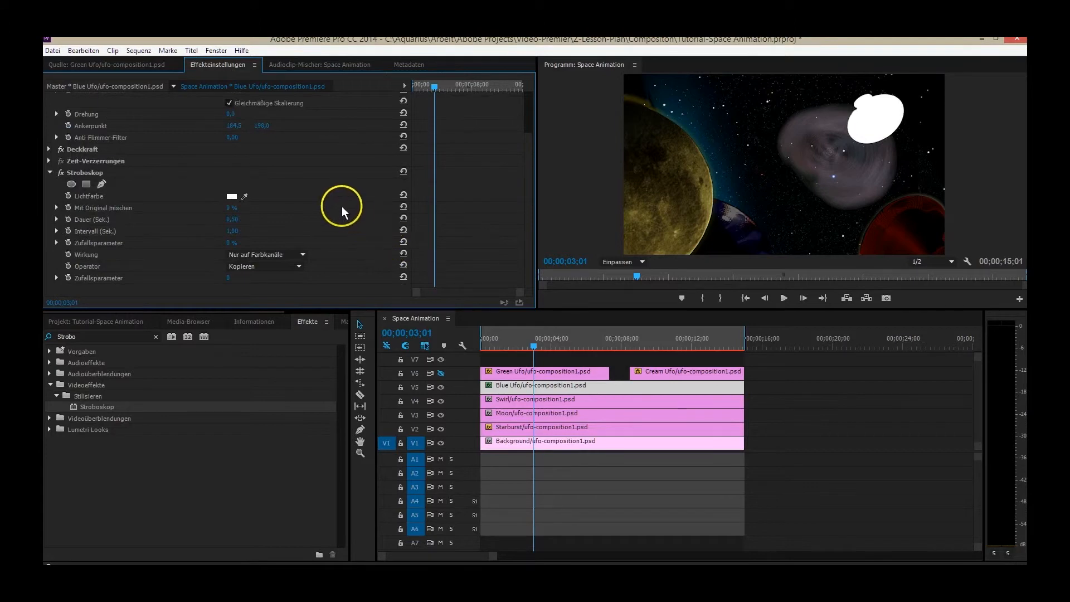
{"action": "left_click", "coordinate": [232, 197]}
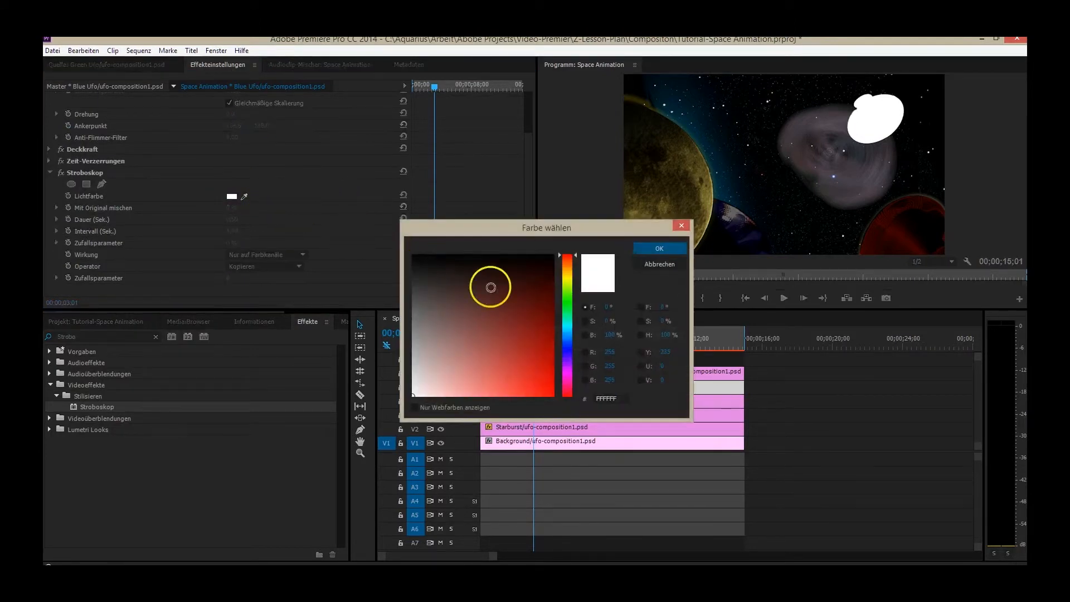
{"action": "left_click", "coordinate": [566, 277]}
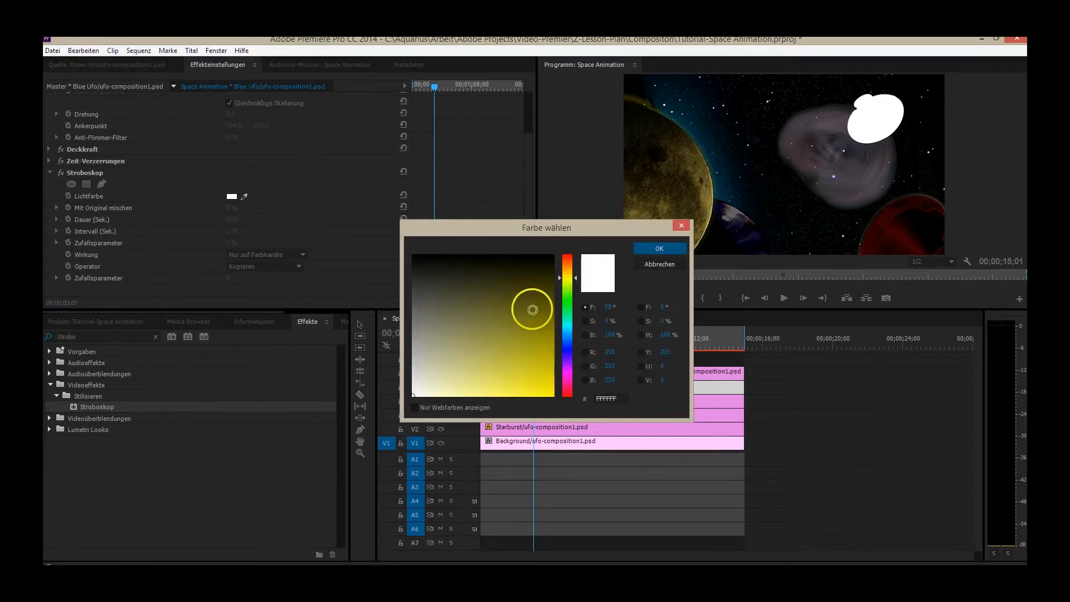
{"action": "left_click", "coordinate": [505, 386]}
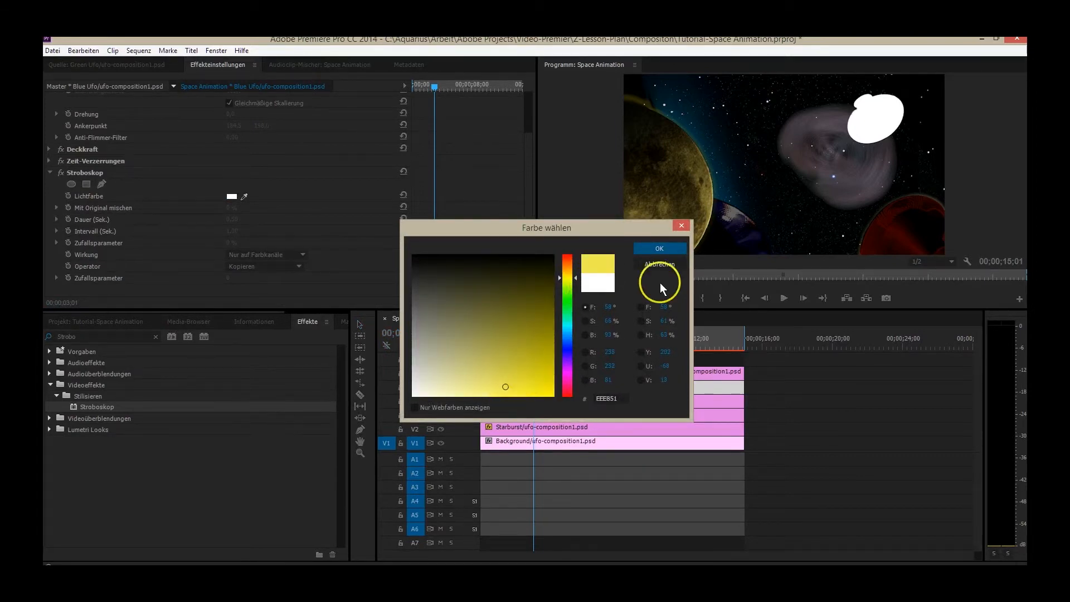
{"action": "left_click", "coordinate": [664, 248]}
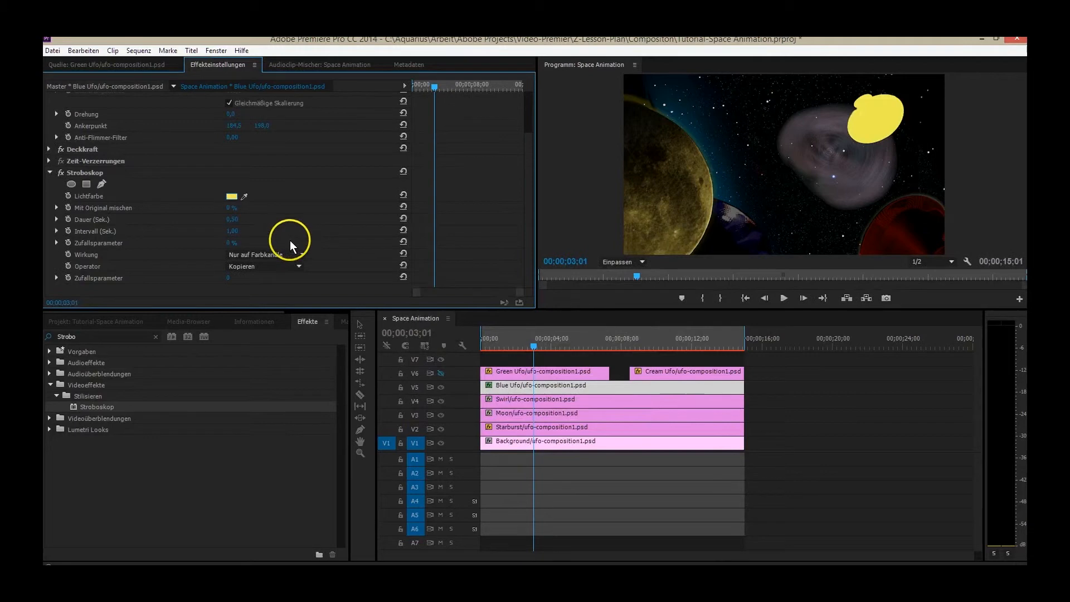
{"action": "mouse_move", "coordinate": [232, 209]}
{"action": "left_mouse_down"}
{"action": "mouse_move", "coordinate": [277, 205]}
{"action": "mouse_move", "coordinate": [242, 227]}
{"action": "left_mouse_up"}
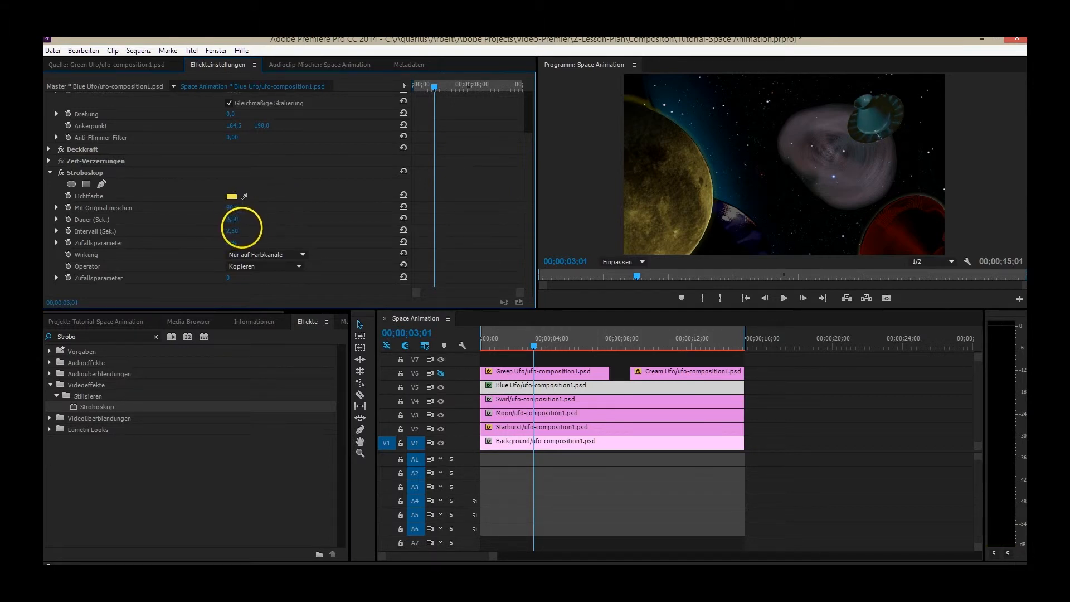
{"action": "left_click_drag", "start_coordinate": [234, 240], "coordinate": [233, 240]}
- Scrub to 00;00;05;20 and place the Comet layer on V7 starting at that time
{"action": "left_click_drag", "start_coordinate": [533, 348], "coordinate": [696, 365]}
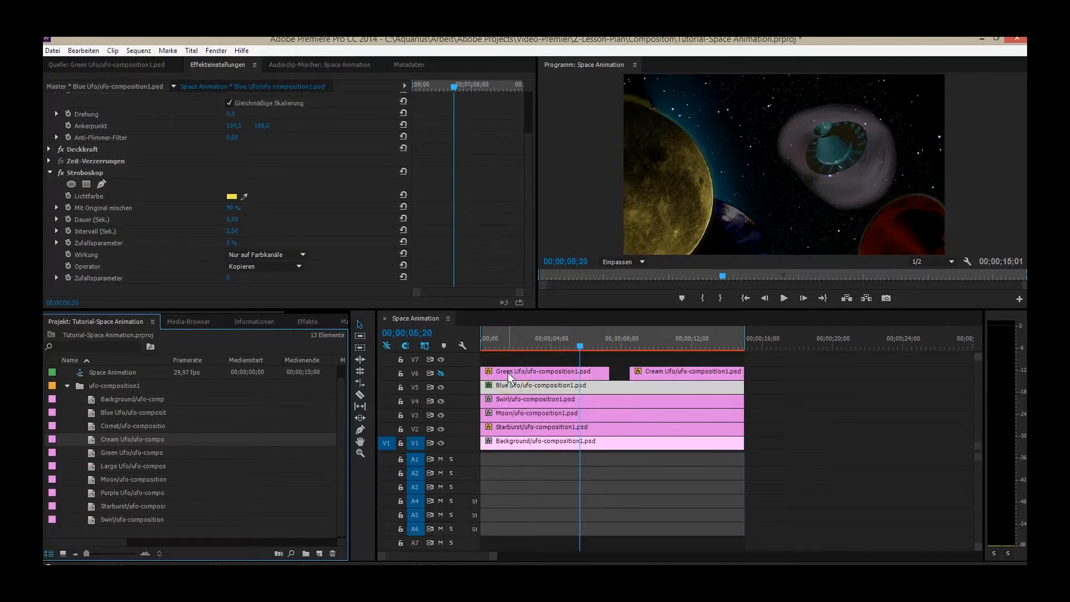
{"action": "left_click", "coordinate": [337, 412]}
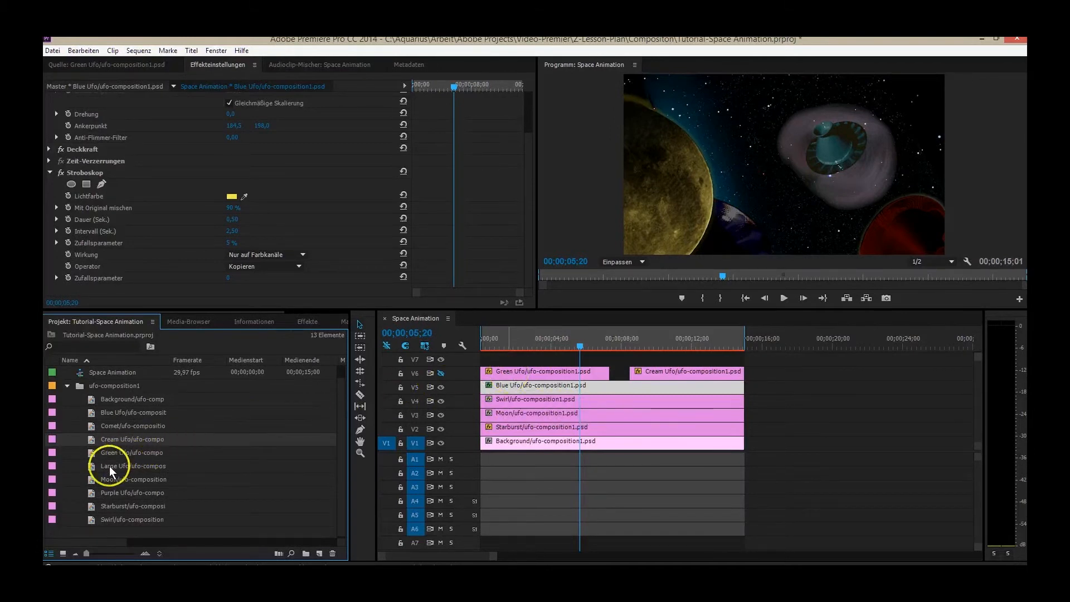
{"action": "left_click_drag", "start_coordinate": [91, 426], "coordinate": [593, 365]}
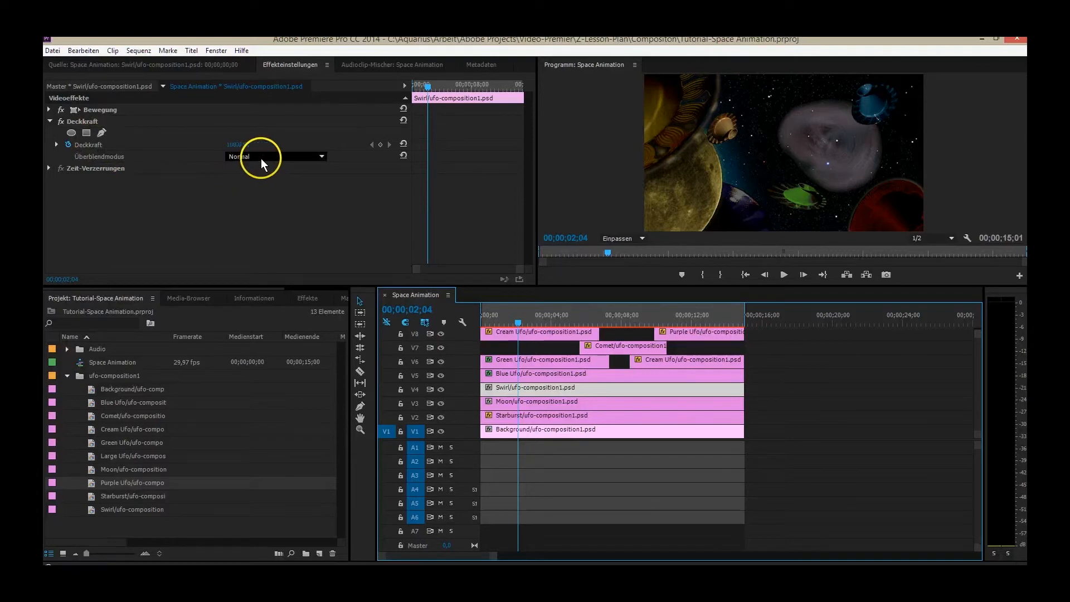
- Set the blend mode of the Swirl and Comet clips to Negativ multiplizieren, and scrub to 00;00;07;10 to check the comet
{"action": "left_click", "coordinate": [321, 158]}
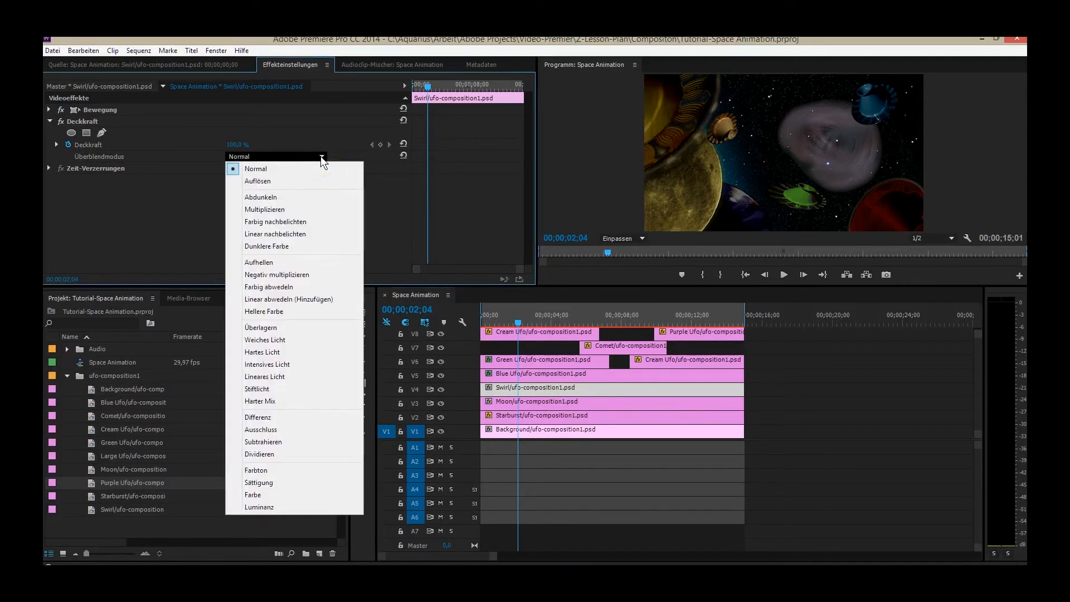
{"action": "left_click", "coordinate": [305, 275]}
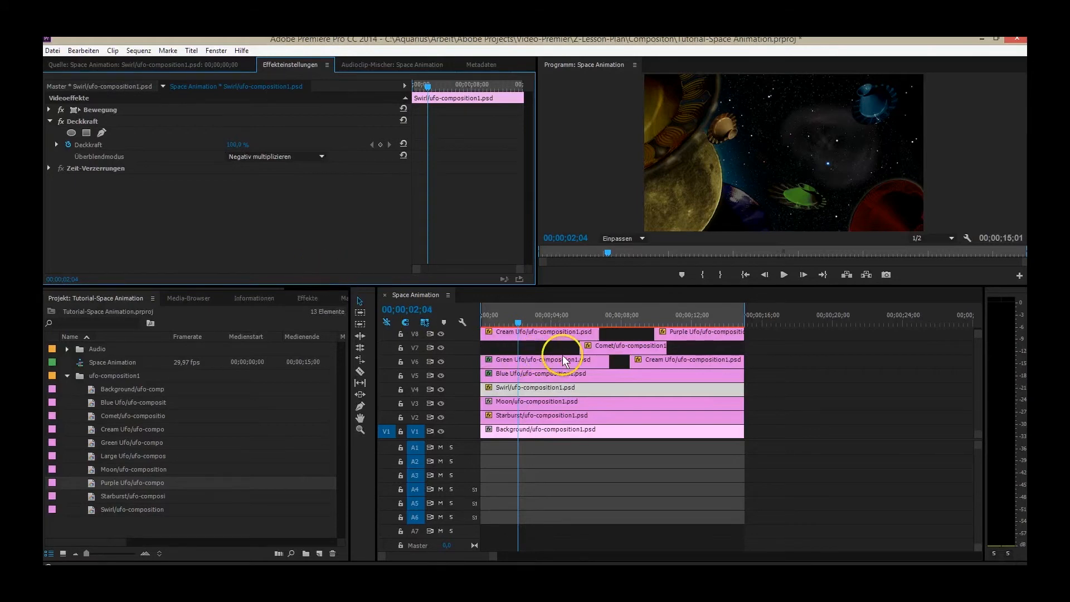
{"action": "left_click", "coordinate": [605, 346]}
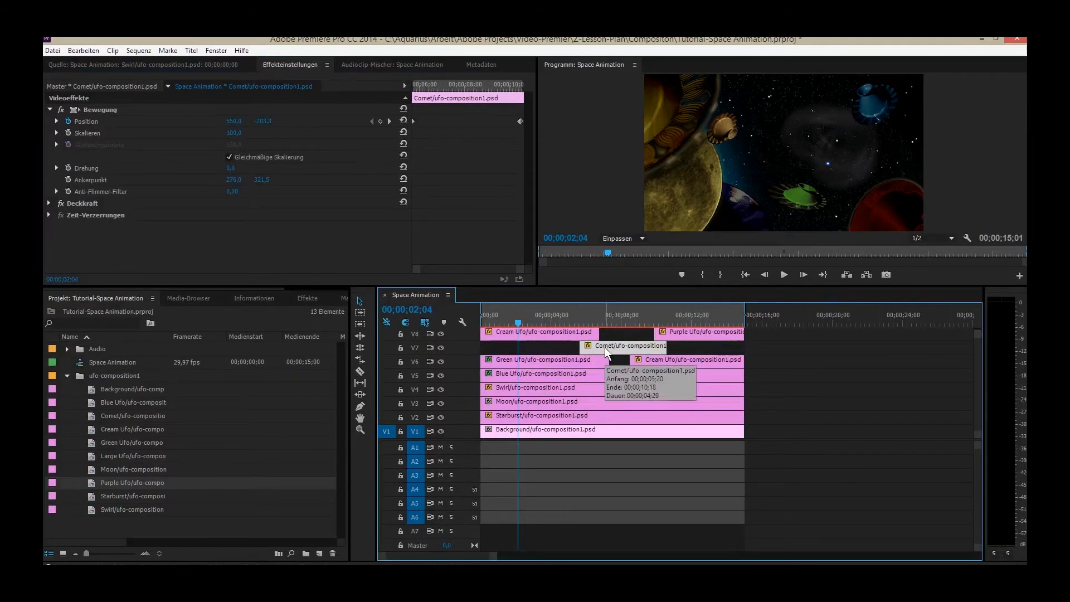
{"action": "left_click", "coordinate": [49, 203]}
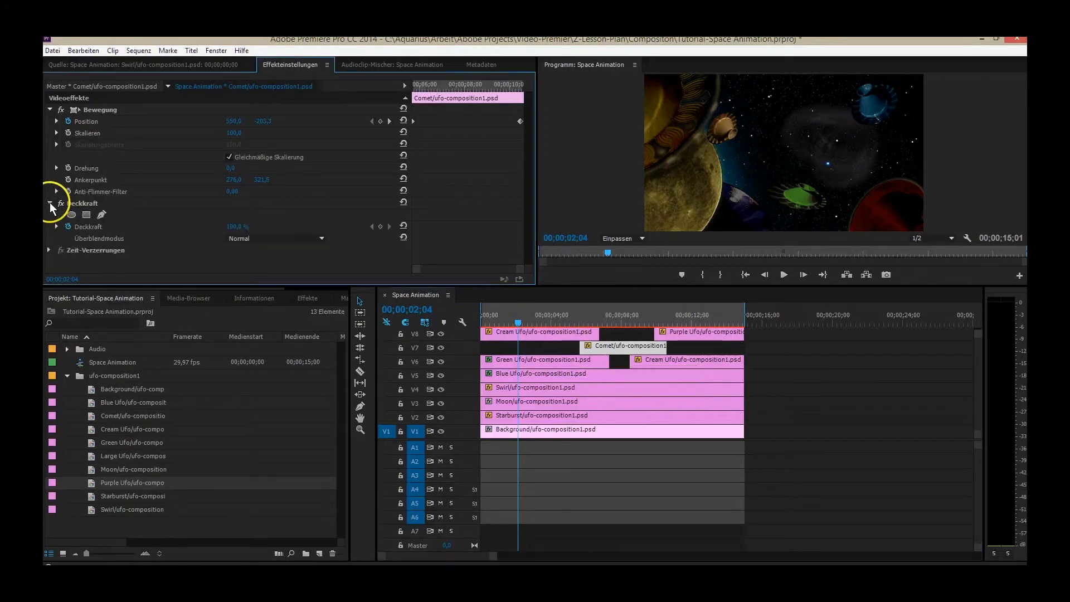
{"action": "left_click", "coordinate": [316, 242]}
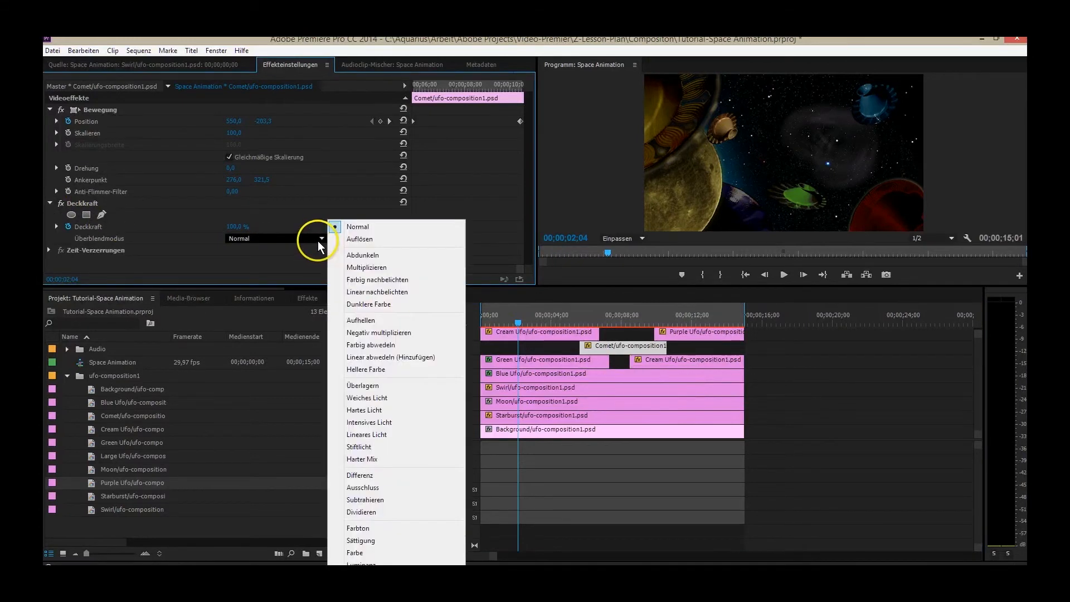
{"action": "left_click", "coordinate": [382, 333]}
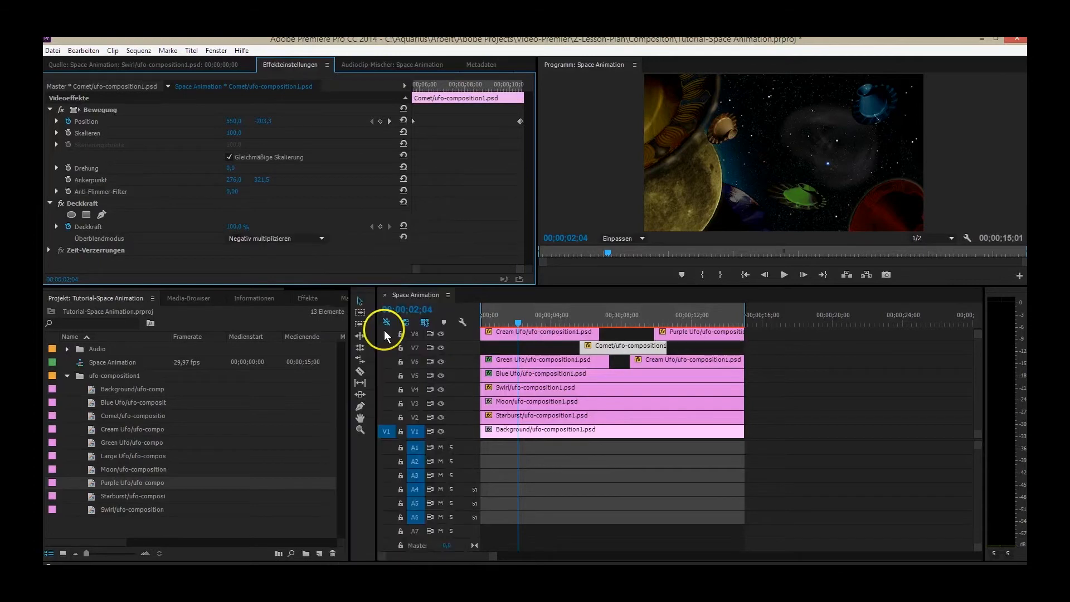
{"action": "left_click_drag", "start_coordinate": [518, 329], "coordinate": [609, 334]}
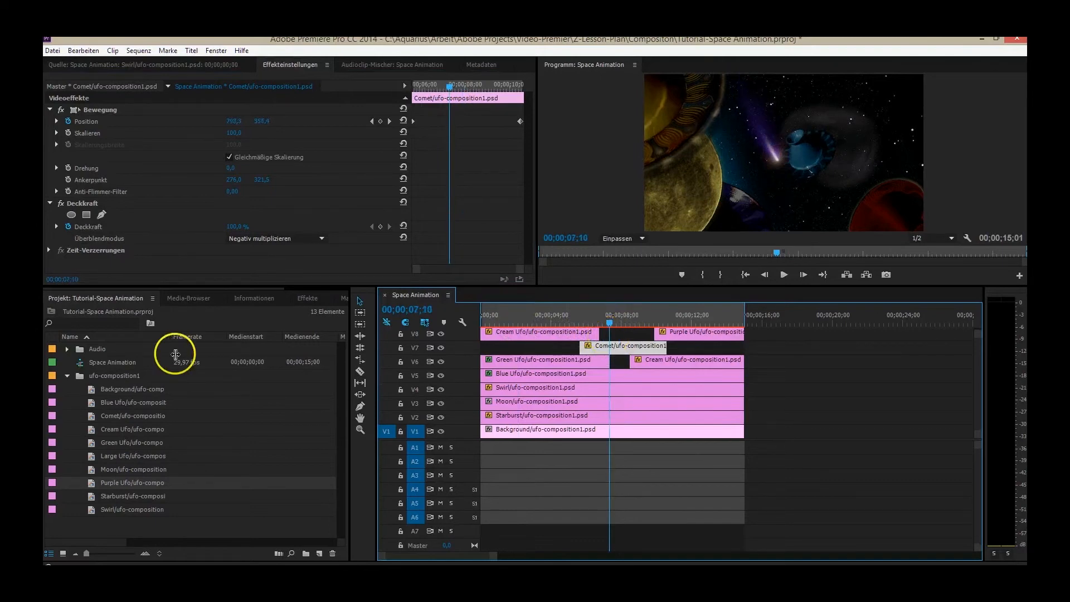
- Place Space_is_my_pace.mp3 from the Audio bin at the start of track A1 and play the sequence from the beginning
{"action": "double_click", "coordinate": [92, 349]}
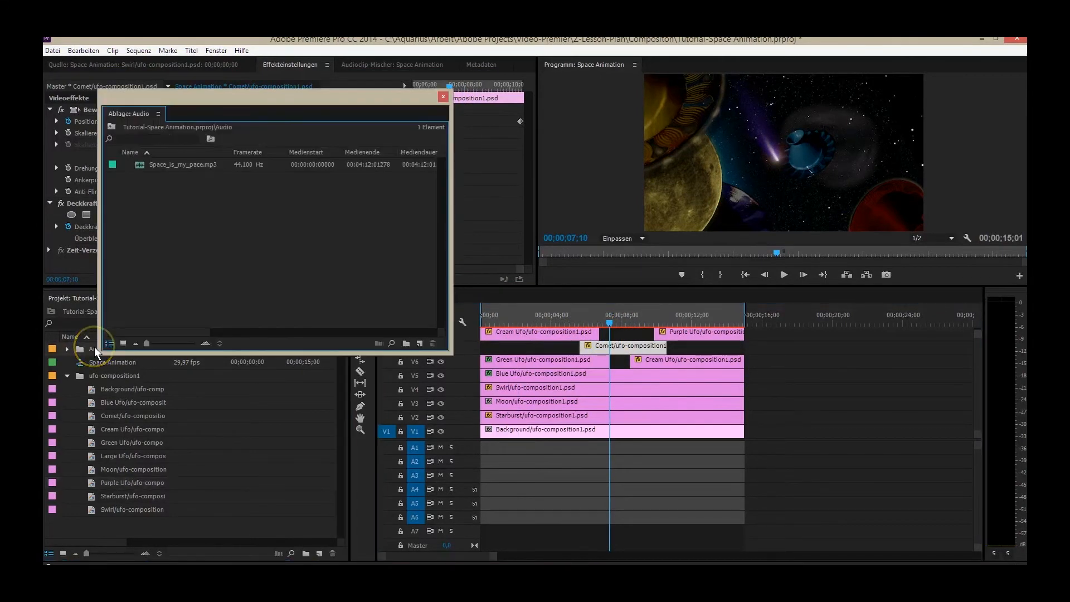
{"action": "left_click_drag", "start_coordinate": [141, 166], "coordinate": [483, 455]}
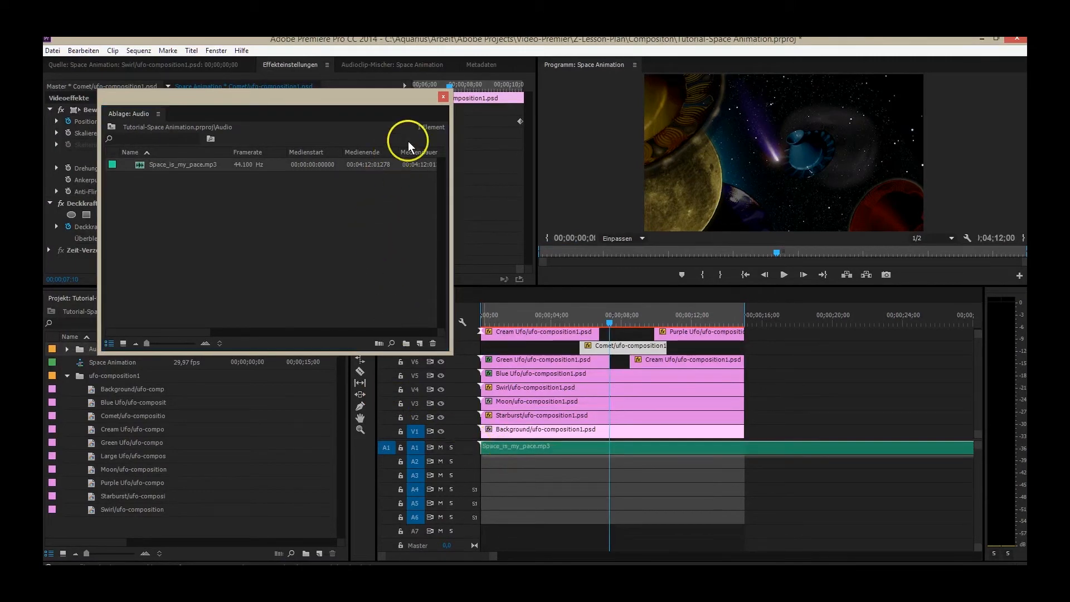
{"action": "left_click", "coordinate": [444, 99]}
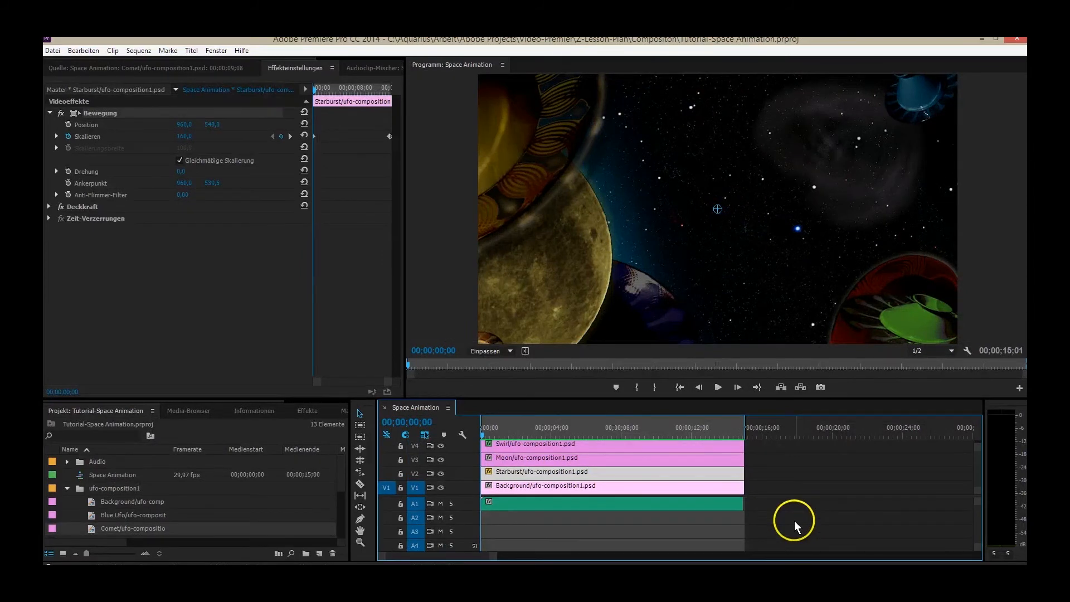
{"action": "left_click", "coordinate": [720, 389]}
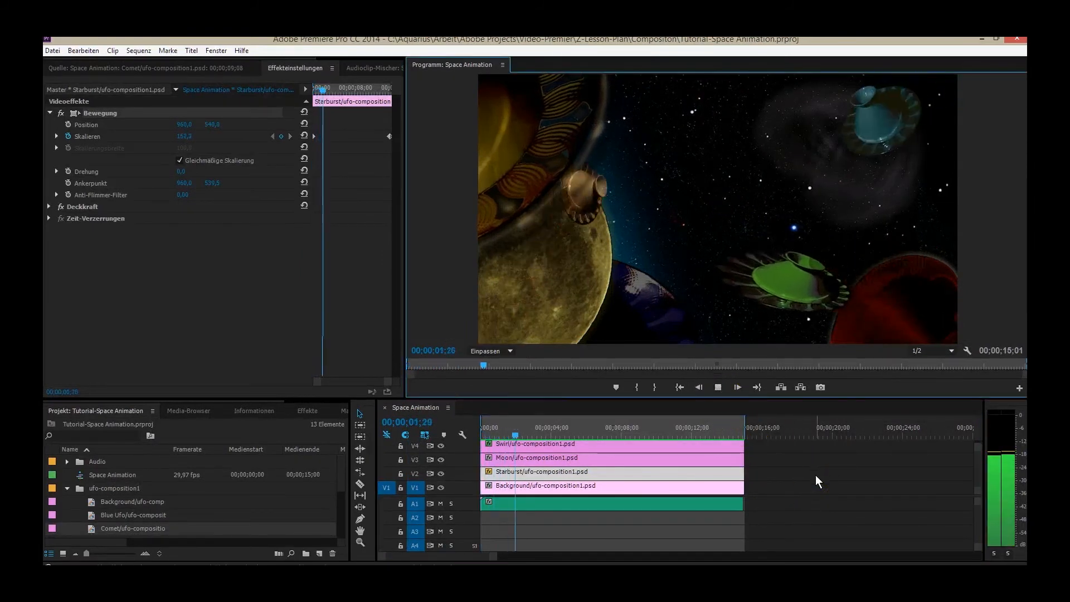